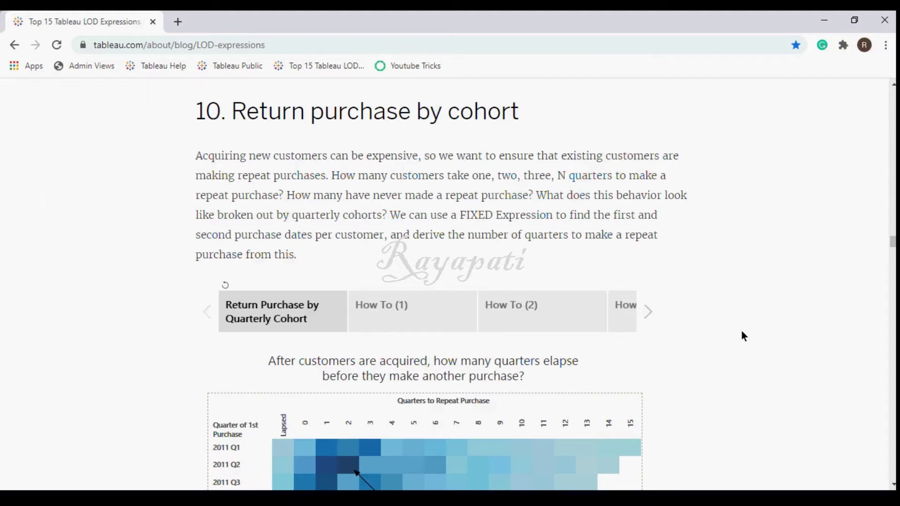
Step: Examine the "Return Purchase by Quarterly Cohort" chart, including its quarter rows, Lapsed column and annotation
{"action": "scroll", "coordinate": [741, 331], "scroll_direction": "down", "scroll_amount": 1}
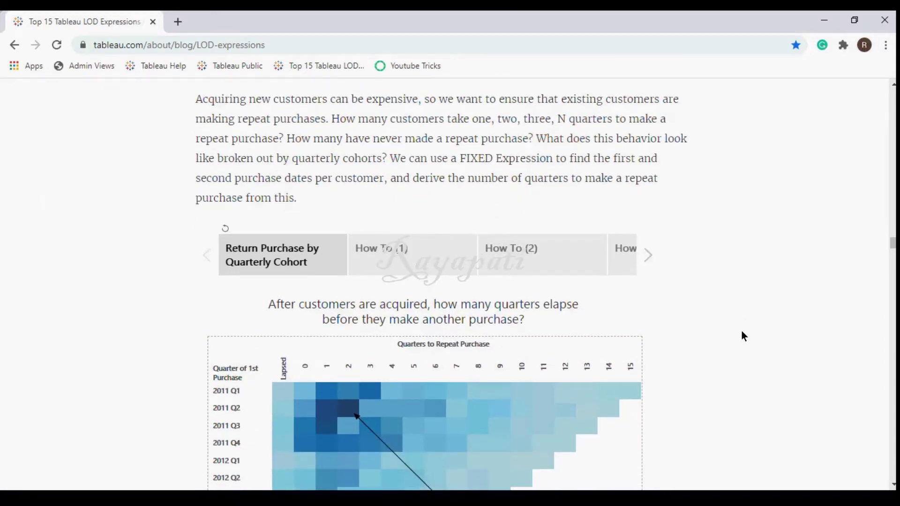
{"action": "scroll", "coordinate": [742, 331], "scroll_direction": "down", "scroll_amount": 3}
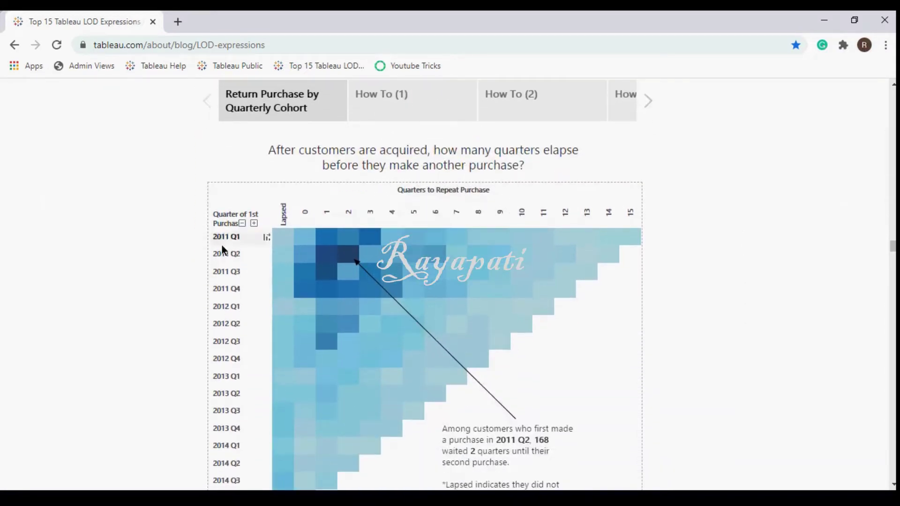
{"action": "left_click", "coordinate": [223, 250]}
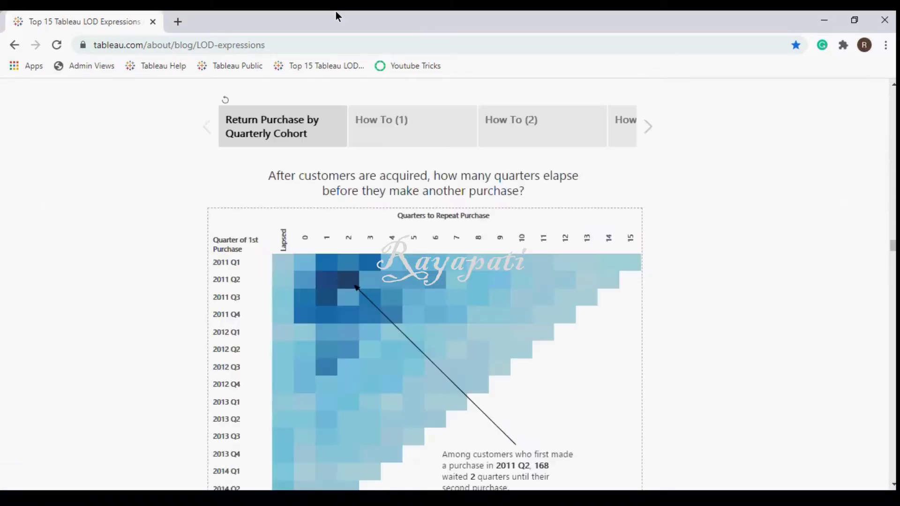
{"action": "mouse_move", "coordinate": [284, 264]}
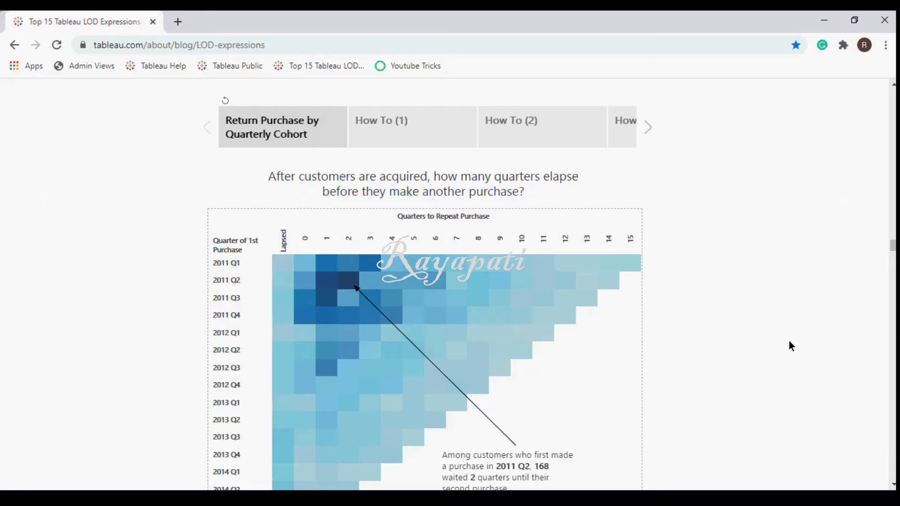
{"action": "scroll", "coordinate": [789, 341], "scroll_direction": "down", "scroll_amount": 2}
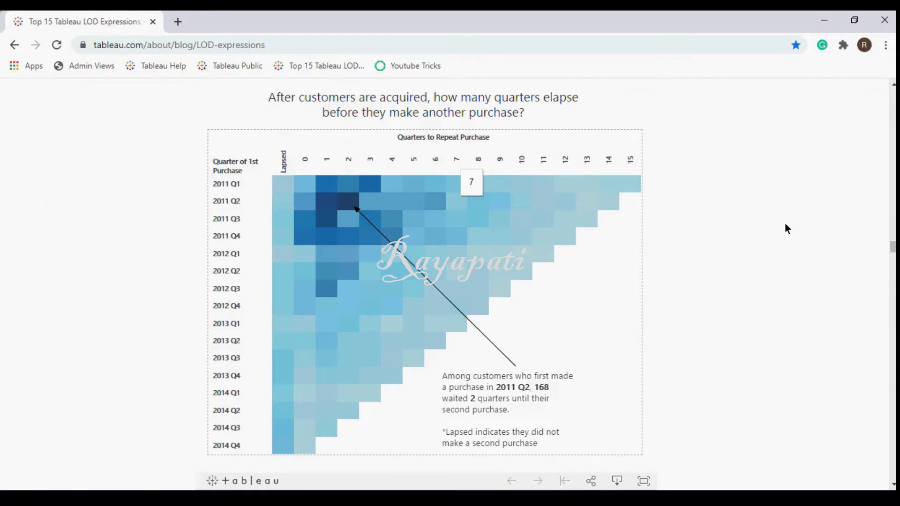
{"action": "scroll", "coordinate": [785, 224], "scroll_direction": "down", "scroll_amount": 1}
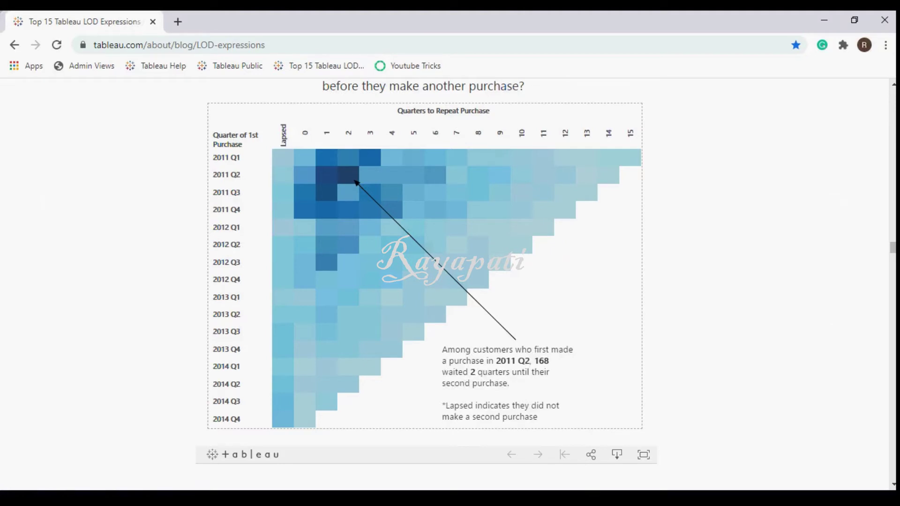
Step: Switch to SQL Plus and try to run Select * From EMP Where Sal = (Select Max(Sal) From EMP;
{"action": "key", "text": "alt+Tab"}
{"action": "type", "text": "Select"}
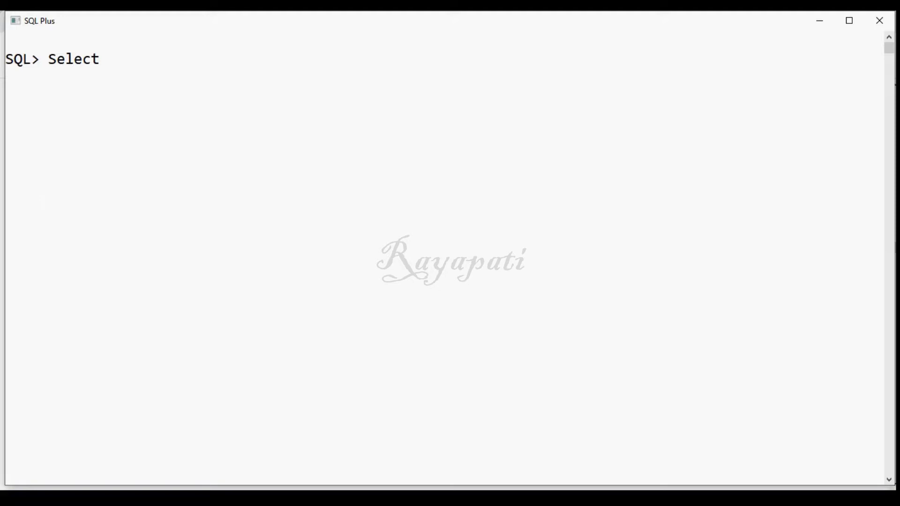
{"action": "type", "text": "* From EMP"}
{"action": "key", "text": "Return"}
{"action": "type", "text": "Where Sal = (Select Max(Sal) From EMP;"}
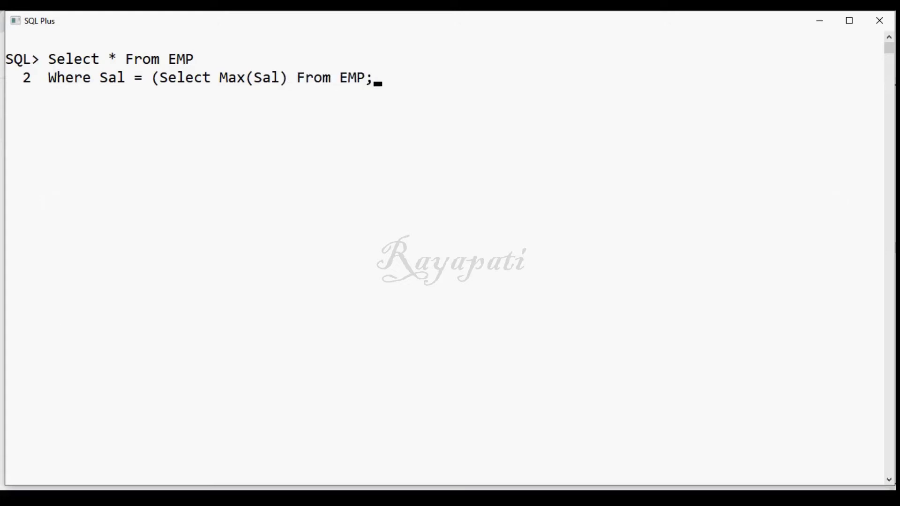
{"action": "key", "text": "Return"}
Step: Edit the SQL buffer to add the missing closing parenthesis after EMP, save it and rerun the query
{"action": "type", "text": "ed"}
{"action": "key", "text": "Return"}
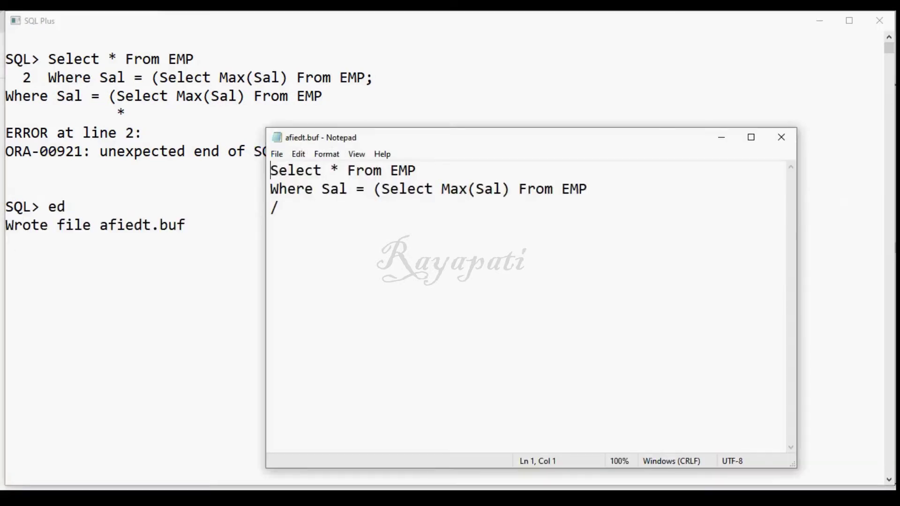
{"action": "left_click", "coordinate": [636, 192]}
{"action": "type", "text": ")"}
{"action": "key", "text": "alt+F4"}
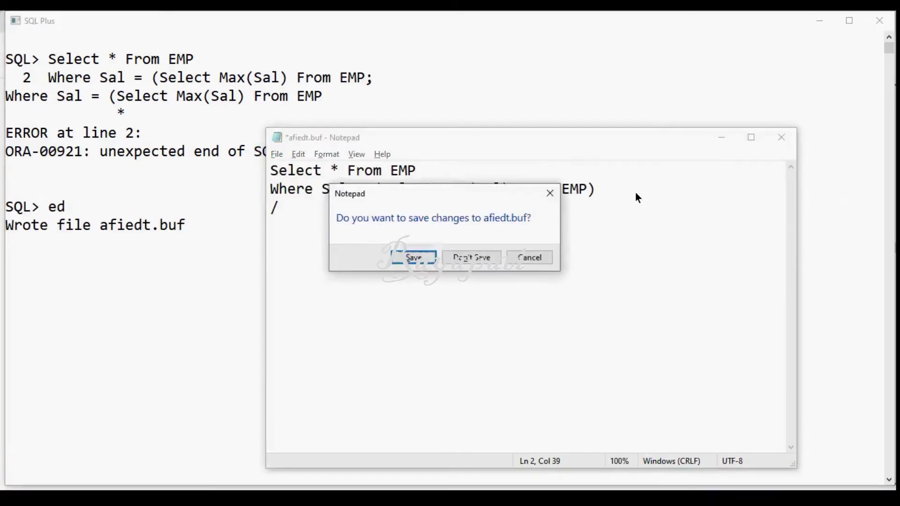
{"action": "key", "text": "Return"}
{"action": "type", "text": "/"}
{"action": "key", "text": "Return"}
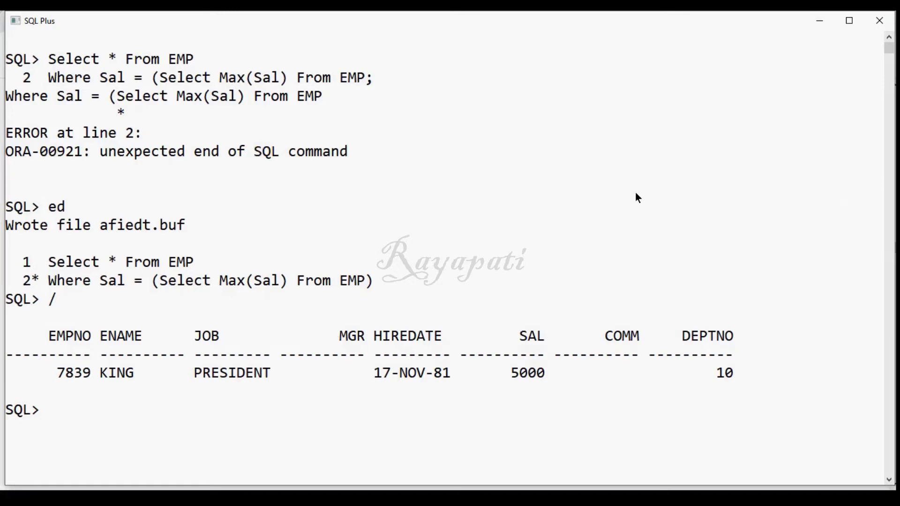
Step: Reopen the query buffer for editing and move the (Select Max(Sal) From EMP) subquery onto its own line
{"action": "type", "text": "ed"}
{"action": "key", "text": "Return"}
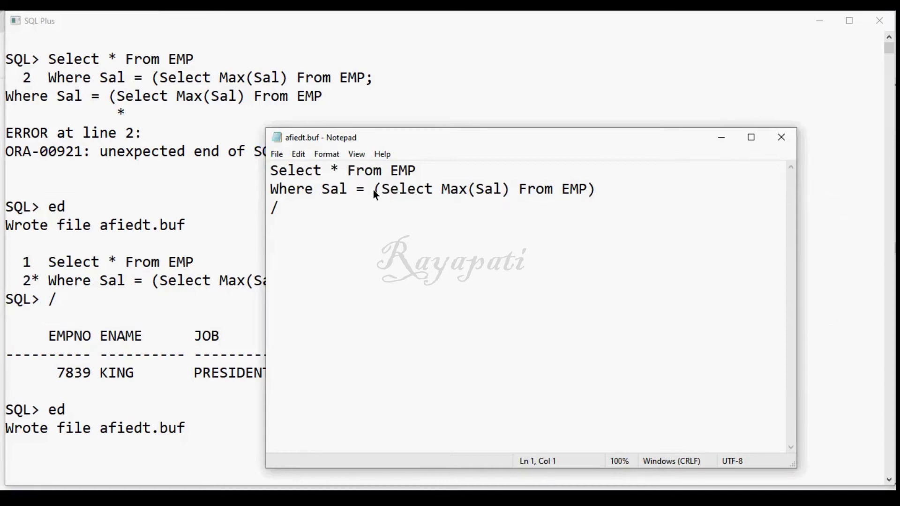
{"action": "left_click", "coordinate": [375, 190]}
{"action": "key", "text": "Return"}
{"action": "key", "text": "Up"}
{"action": "key", "text": "Right"}
{"action": "key", "text": "Right"}
{"action": "key", "text": "Right"}
{"action": "key", "text": "Right"}
{"action": "key", "text": "Right"}
{"action": "key", "text": "Right"}
{"action": "key", "text": "Right"}
{"action": "key", "text": "Right"}
{"action": "key", "text": "Right"}
{"action": "key", "text": "Right"}
{"action": "key", "text": "Right"}
{"action": "key", "text": "Right"}
{"action": "key", "text": "Right"}
{"action": "key", "text": "Right"}
{"action": "key", "text": "Right"}
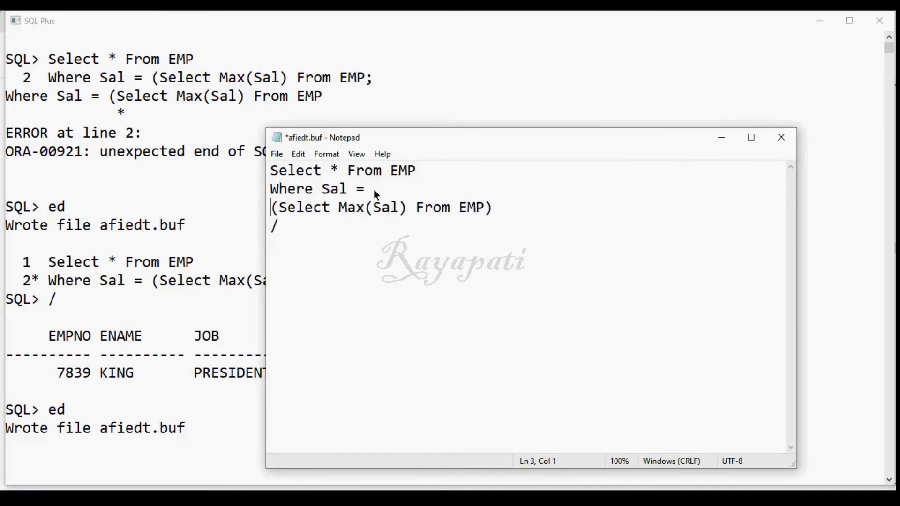
Step: Insert Select Max(Sal) From EMP after "Where Sal =" and add Where Sal < in front of the existing subquery
{"action": "key", "text": "Up"}
{"action": "key", "text": "End"}
{"action": "type", "text": "Select Max"}
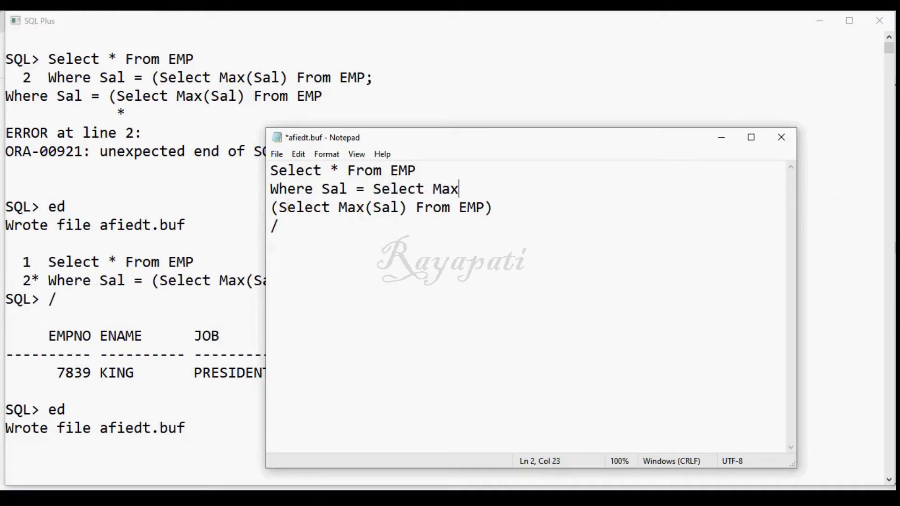
{"action": "type", "text": "(Sal) From EMO"}
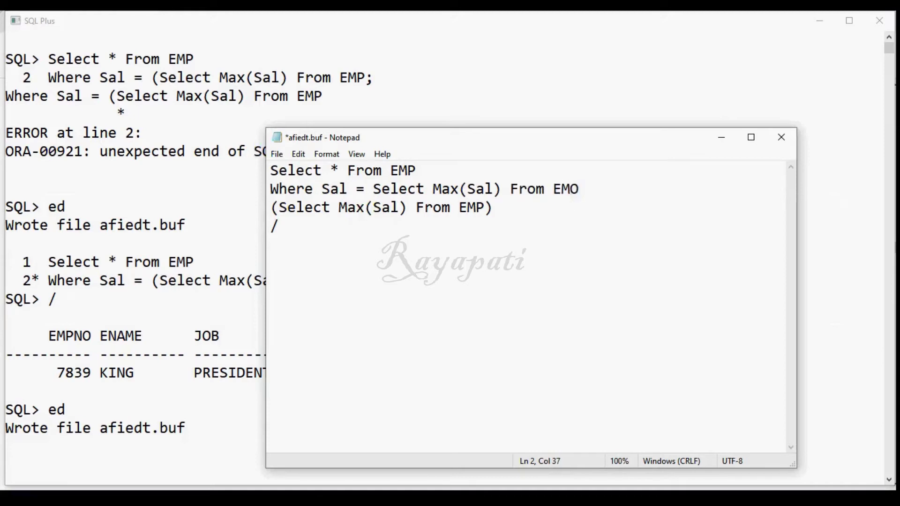
{"action": "key", "text": "BackSpace"}
{"action": "type", "text": "P"}
{"action": "key", "text": "Return"}
{"action": "type", "text": "Where "}
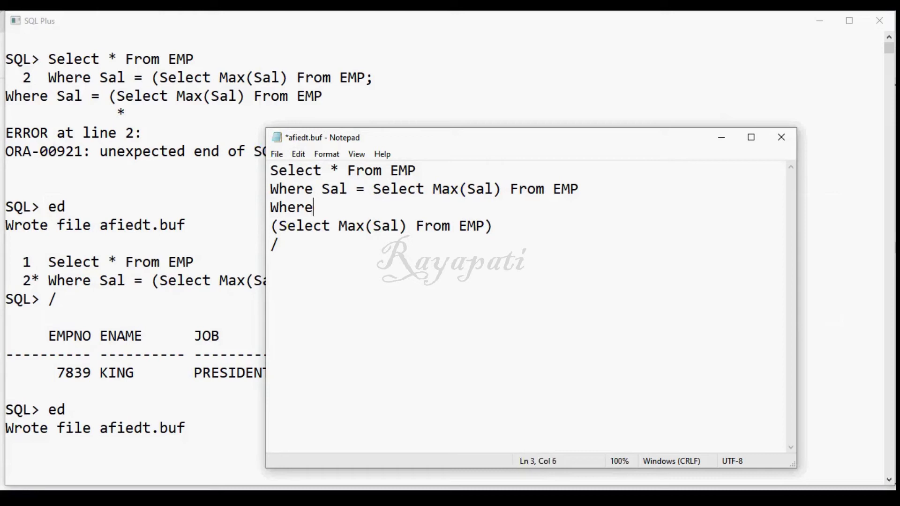
{"action": "type", "text": "Sal <"}
{"action": "key", "text": "Delete"}
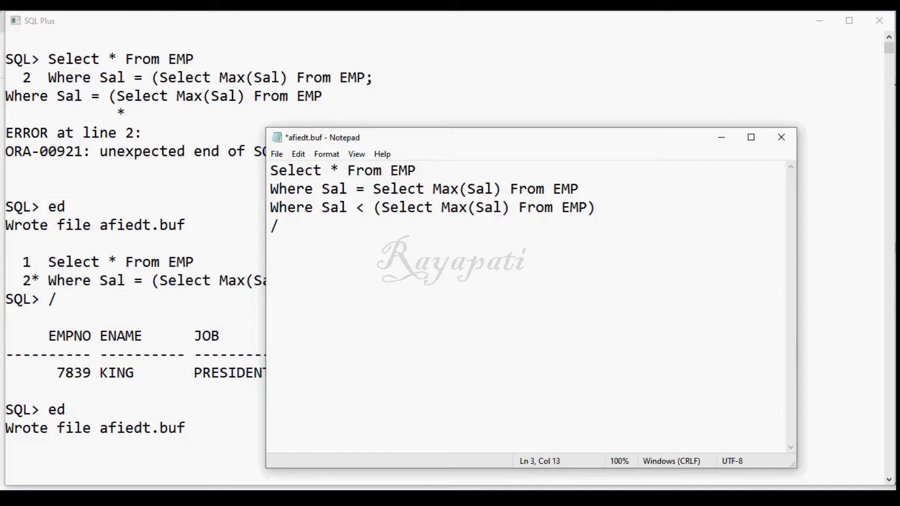
Step: Enclose the nested salary subquery in parentheses, save the buffer and run the query
{"action": "key", "text": "Up"}
{"action": "type", "text": "("}
{"action": "left_click", "coordinate": [597, 214]}
{"action": "key", "text": "Return"}
{"action": "type", "text": ")"}
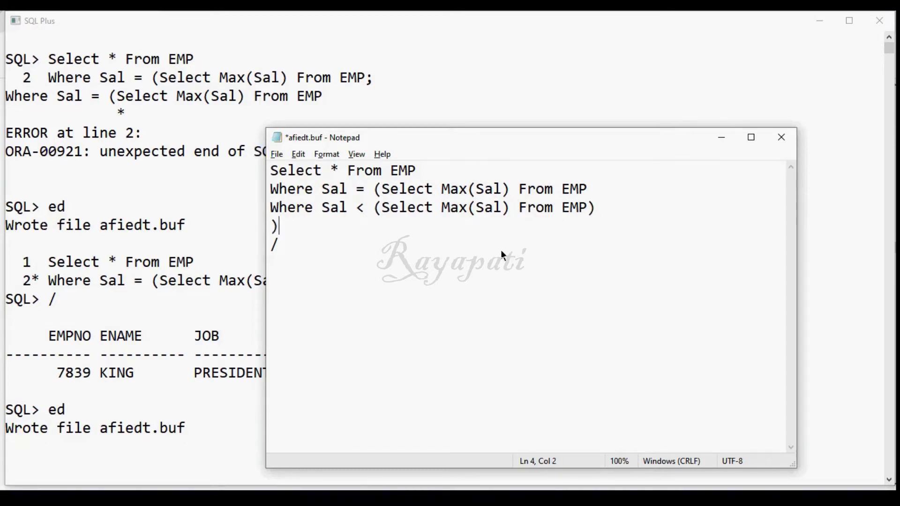
{"action": "key", "text": "alt+F4"}
{"action": "key", "text": "Return"}
{"action": "type", "text": "/"}
{"action": "key", "text": "Return"}
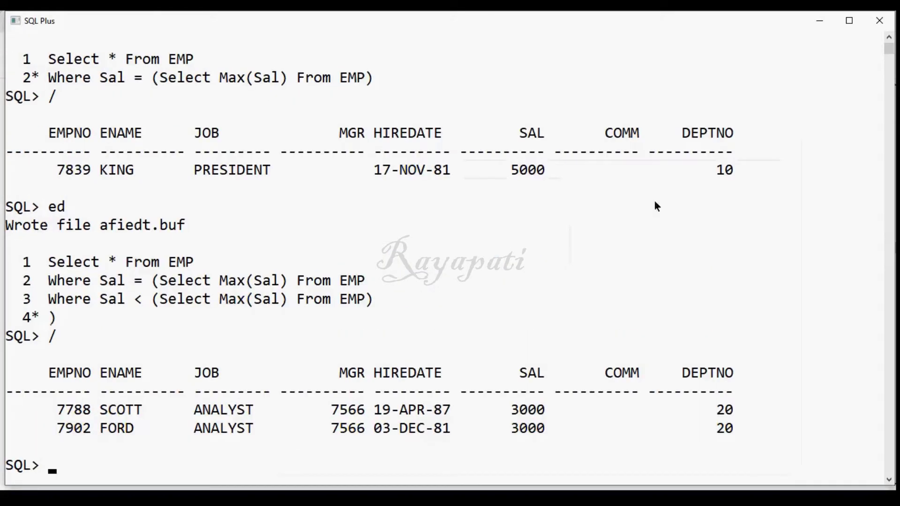
Step: Highlight the SAL values in the latest query result for review
{"action": "left_click_drag", "start_coordinate": [504, 409], "coordinate": [540, 430]}
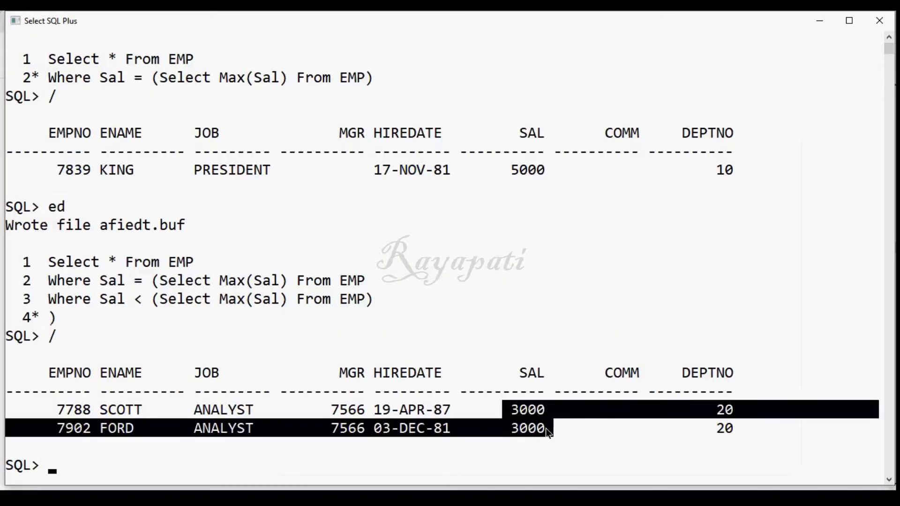
{"action": "left_click", "coordinate": [582, 427]}
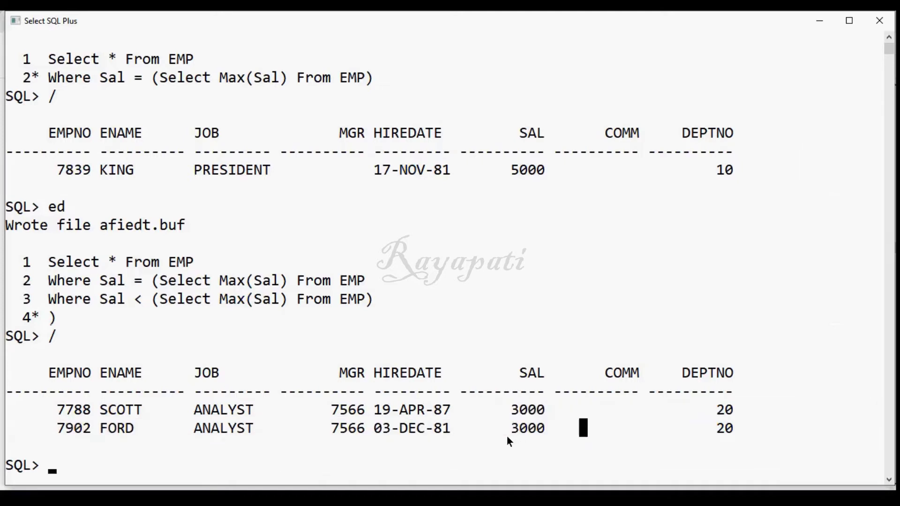
{"action": "left_click_drag", "start_coordinate": [495, 410], "coordinate": [543, 431]}
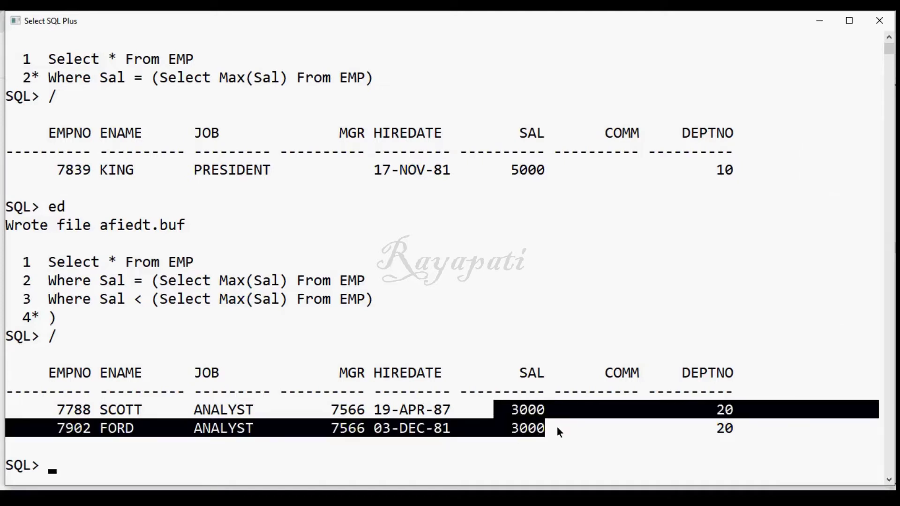
{"action": "left_click", "coordinate": [569, 426]}
Step: Reopen the query buffer and examine the inner Max(Sal) subquery and the outer subquery that uses it
{"action": "type", "text": "ed"}
{"action": "key", "text": "Return"}
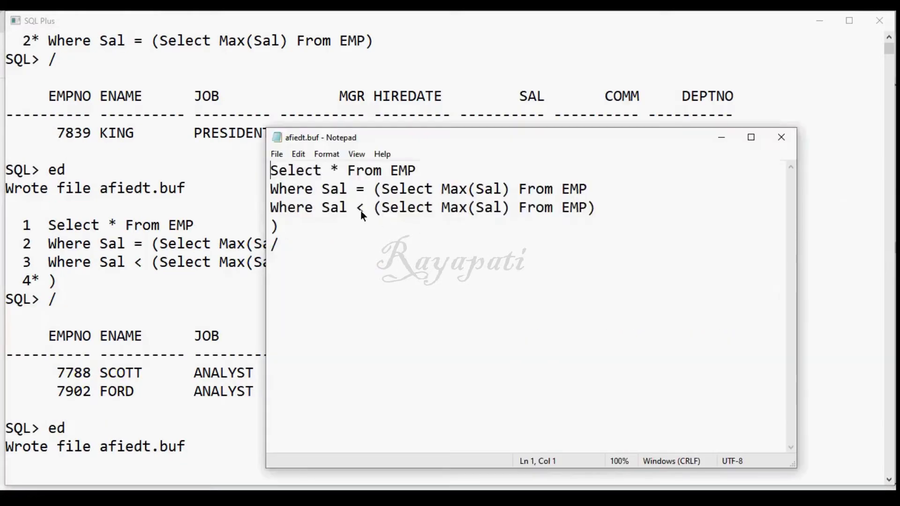
{"action": "left_click_drag", "start_coordinate": [375, 190], "coordinate": [503, 184]}
{"action": "left_click_drag", "start_coordinate": [375, 209], "coordinate": [597, 210]}
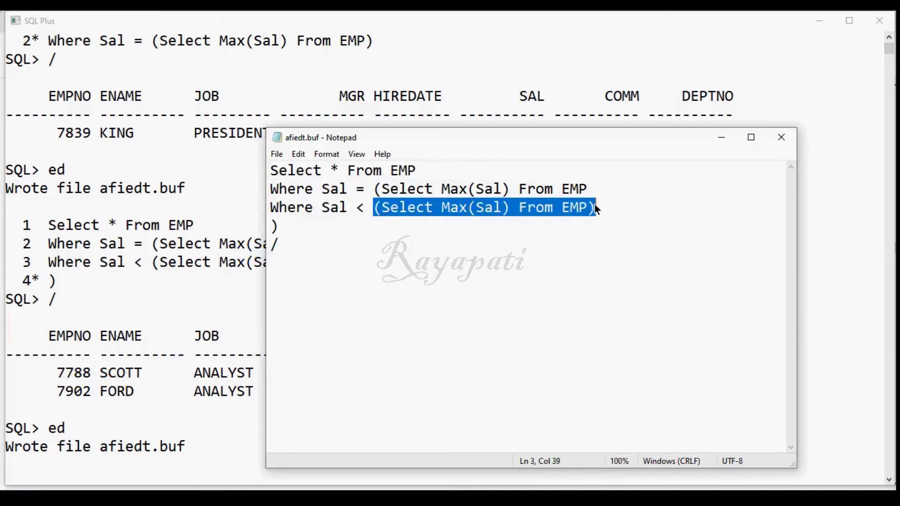
{"action": "left_click", "coordinate": [597, 209]}
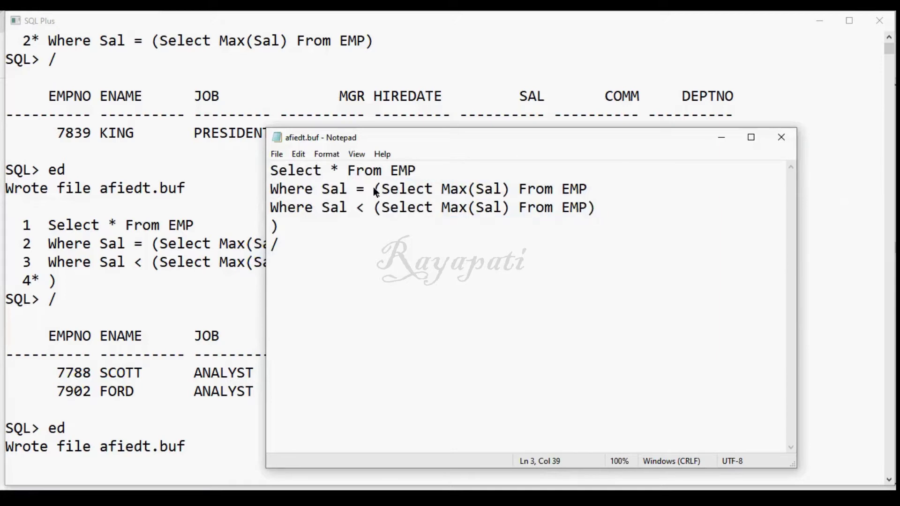
{"action": "left_click_drag", "start_coordinate": [375, 194], "coordinate": [590, 188]}
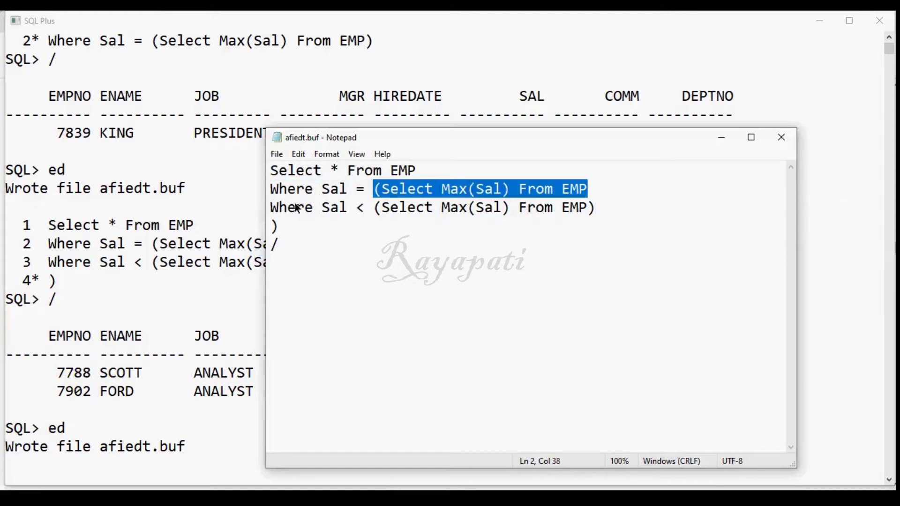
{"action": "left_click_drag", "start_coordinate": [373, 210], "coordinate": [595, 209]}
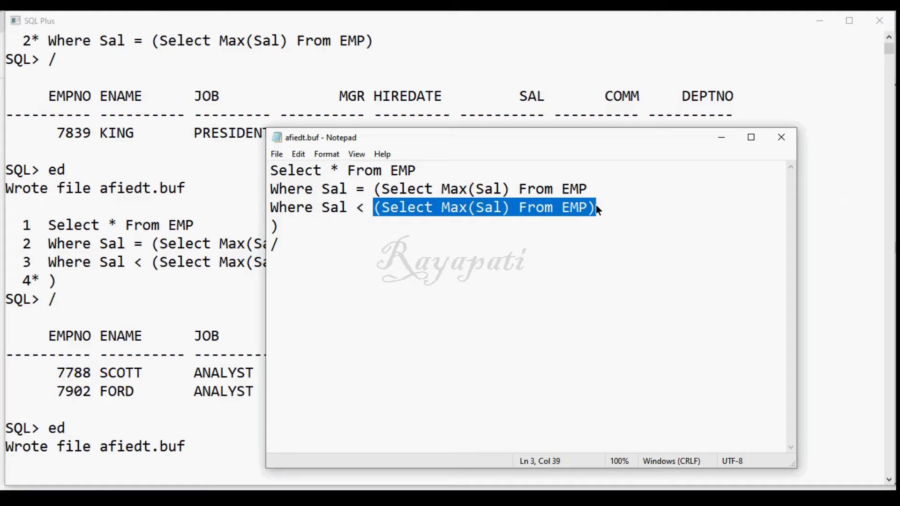
{"action": "left_click", "coordinate": [475, 224]}
{"action": "left_click_drag", "start_coordinate": [368, 212], "coordinate": [592, 214]}
{"action": "left_click_drag", "start_coordinate": [374, 189], "coordinate": [618, 214]}
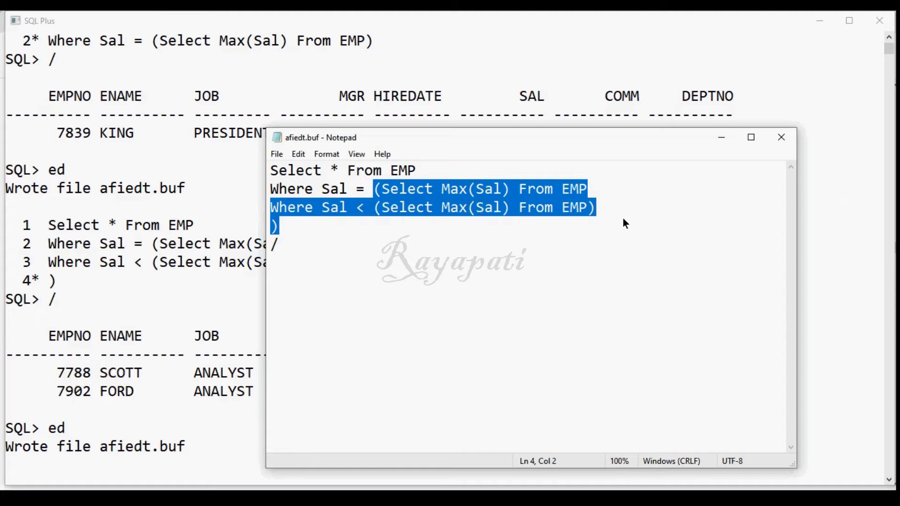
Step: Reposition the query editor to compare it with the output, close it without edits and rerun the nested query
{"action": "left_click_drag", "start_coordinate": [527, 141], "coordinate": [636, 95]}
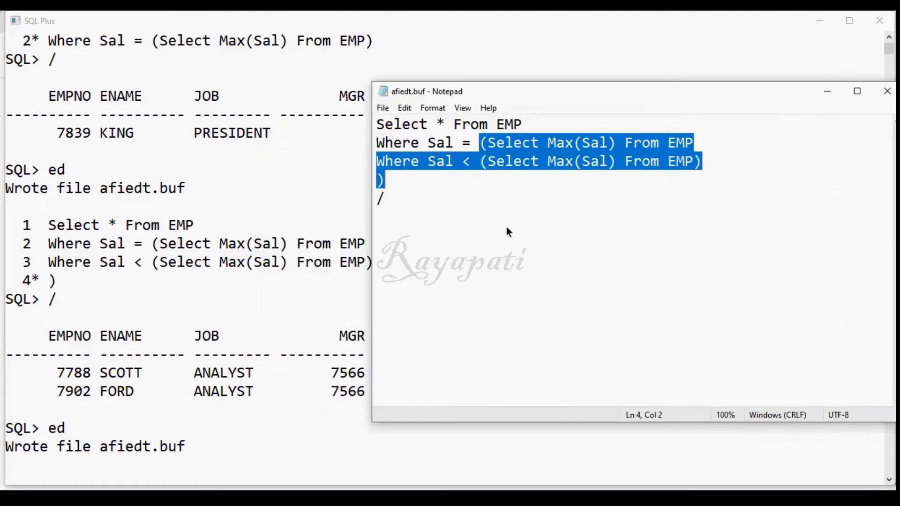
{"action": "left_click_drag", "start_coordinate": [604, 111], "coordinate": [600, 87]}
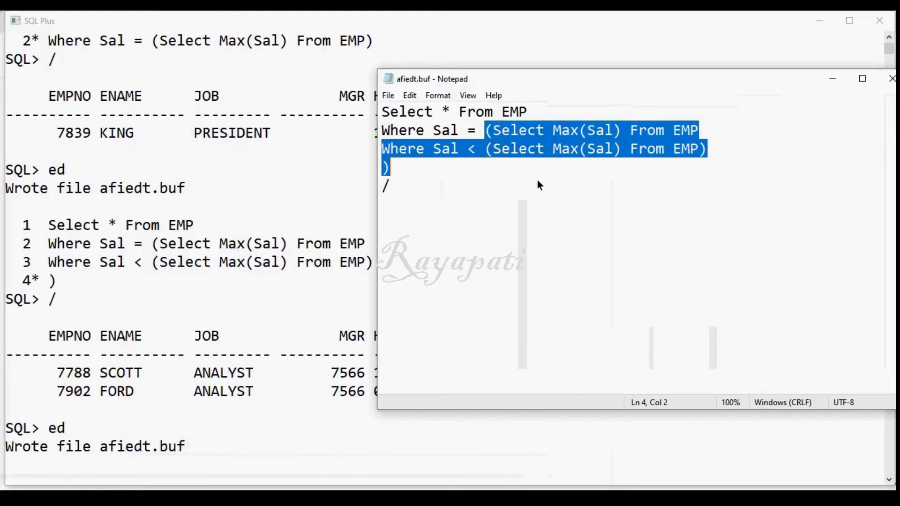
{"action": "left_click", "coordinate": [537, 181]}
{"action": "key", "text": "alt"}
{"action": "key", "text": "alt+F4"}
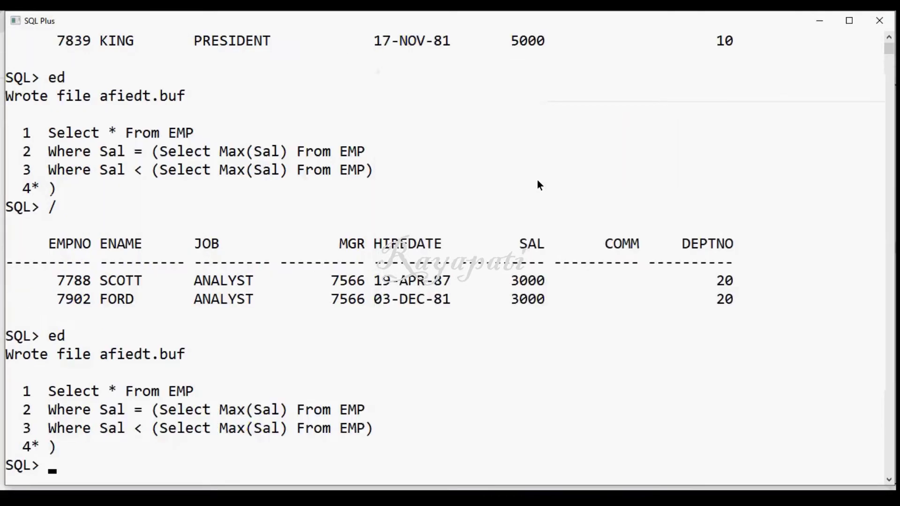
{"action": "type", "text": "/"}
{"action": "key", "text": "Return"}
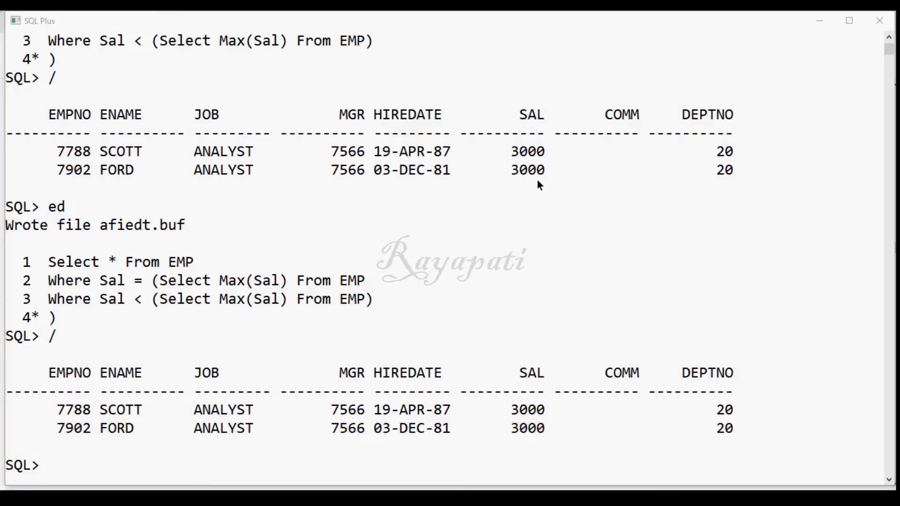
Step: Switch to Tableau, create a calculated field named First Order and open its formula with a curly brace
{"action": "key", "text": "alt+Tab"}
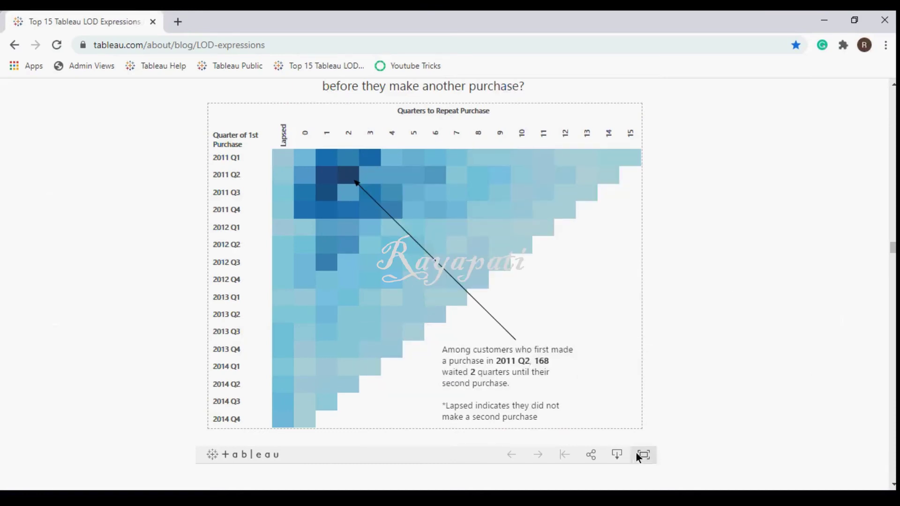
{"action": "key", "text": "alt+Tab"}
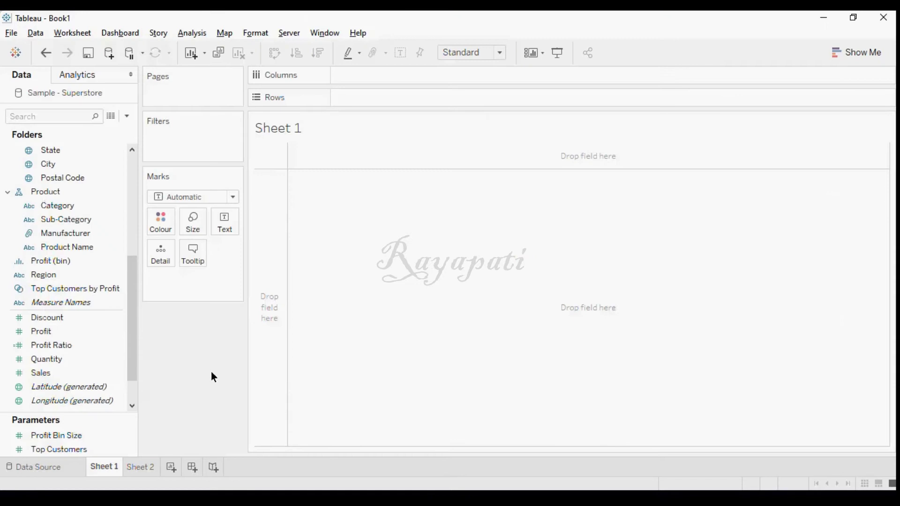
{"action": "left_click", "coordinate": [192, 33]}
{"action": "left_click", "coordinate": [252, 291]}
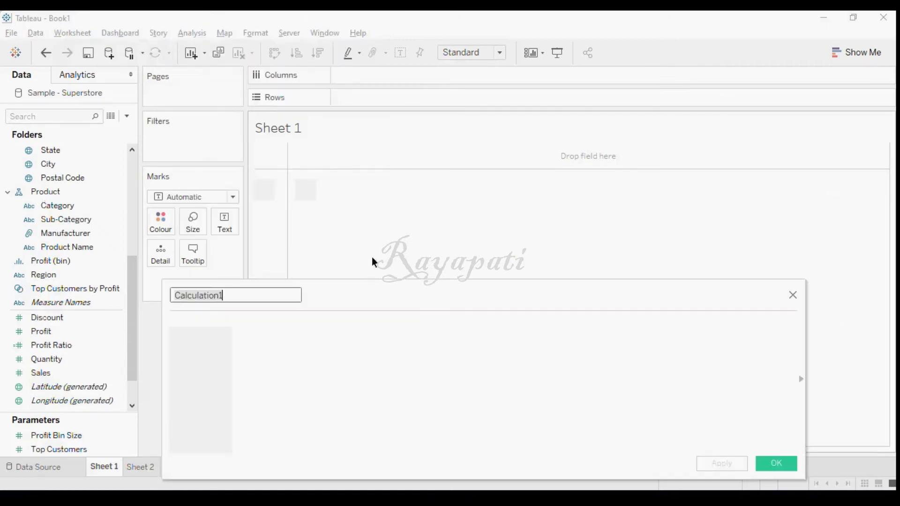
{"action": "type", "text": "Fir"}
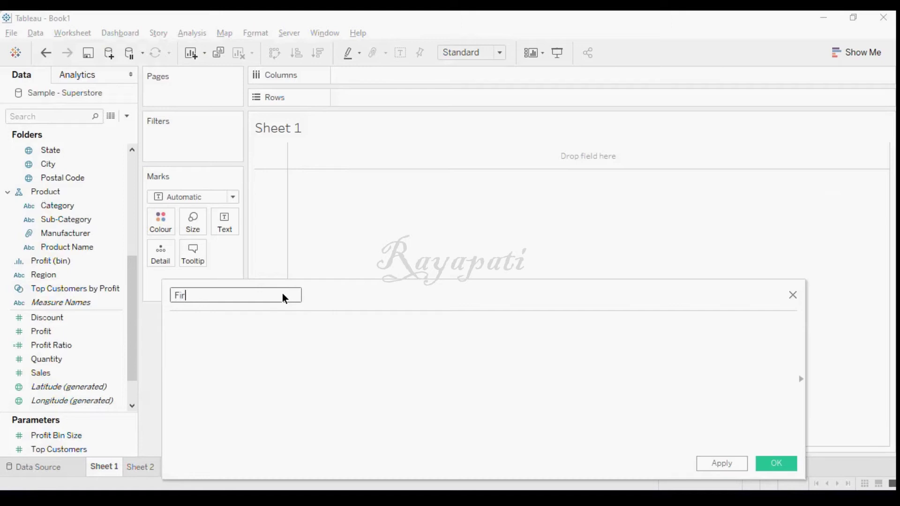
{"action": "type", "text": "st Pr"}
{"action": "key", "text": "BackSpace"}
{"action": "key", "text": "BackSpace"}
{"action": "type", "text": "Order"}
{"action": "left_click", "coordinate": [281, 344]}
{"action": "type", "text": "{ "}
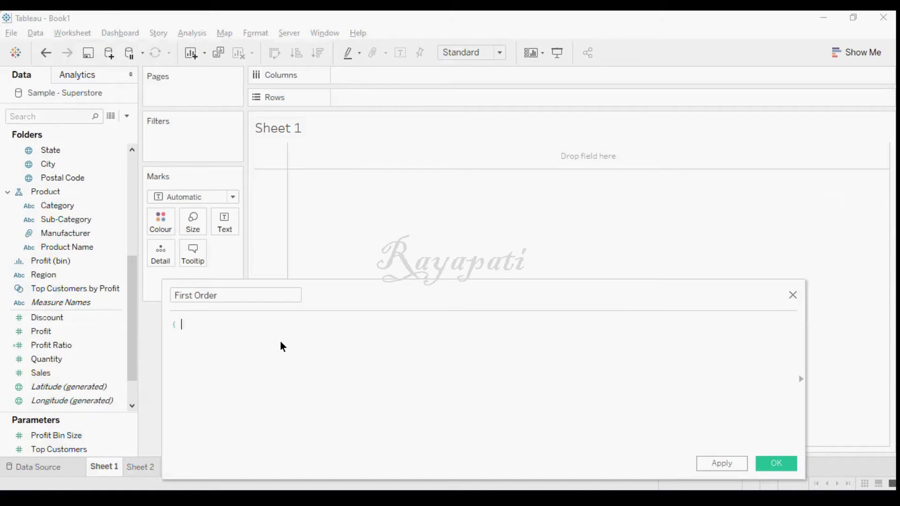
{"action": "type", "text": "[Cust"}
{"action": "key", "text": "Return"}
{"action": "key", "text": "BackSpace"}
{"action": "key", "text": "BackSpace"}
{"action": "key", "text": "BackSpace"}
{"action": "key", "text": "BackSpace"}
{"action": "key", "text": "BackSpace"}
{"action": "key", "text": "BackSpace"}
{"action": "key", "text": "BackSpace"}
{"action": "key", "text": "BackSpace"}
{"action": "key", "text": "BackSpace"}
{"action": "key", "text": "BackSpace"}
{"action": "key", "text": "BackSpace"}
{"action": "key", "text": "BackSpace"}
{"action": "key", "text": "BackSpace"}
{"action": "key", "text": "BackSpace"}
{"action": "key", "text": "BackSpace"}
Step: Complete the formula as { FIXED [Customer Name] : MIN([Order Date]) }
{"action": "type", "text": "FIXED [Cust"}
{"action": "key", "text": "Return"}
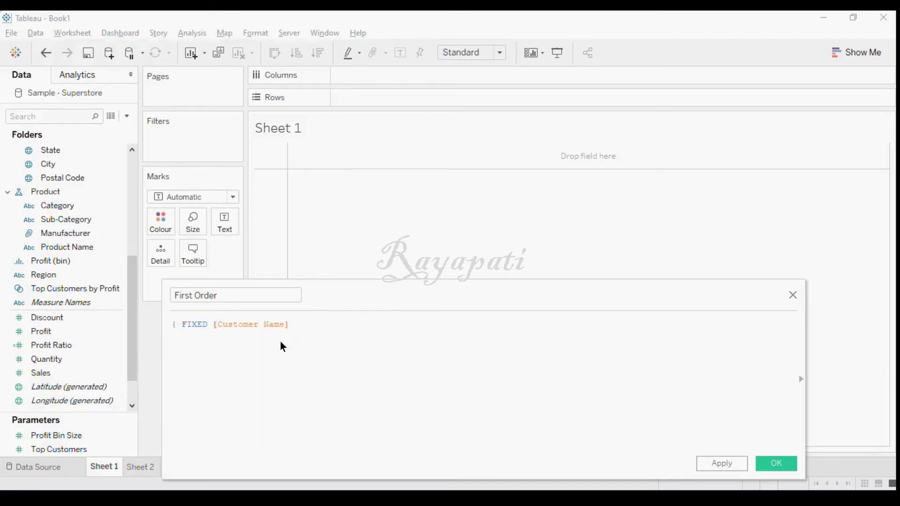
{"action": "type", "text": ": MI"}
{"action": "key", "text": "Return"}
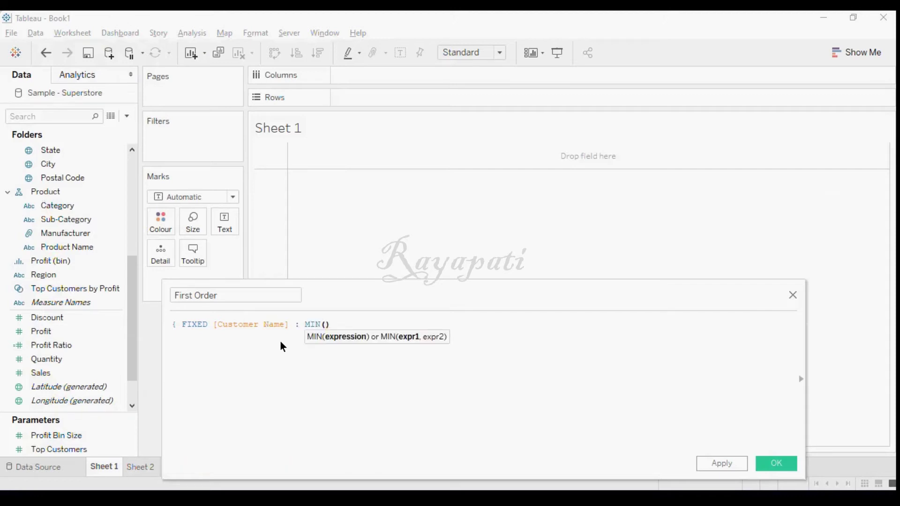
{"action": "type", "text": "Order"}
{"action": "key", "text": "Return"}
{"action": "key", "text": "Right"}
{"action": "type", "text": "}"}
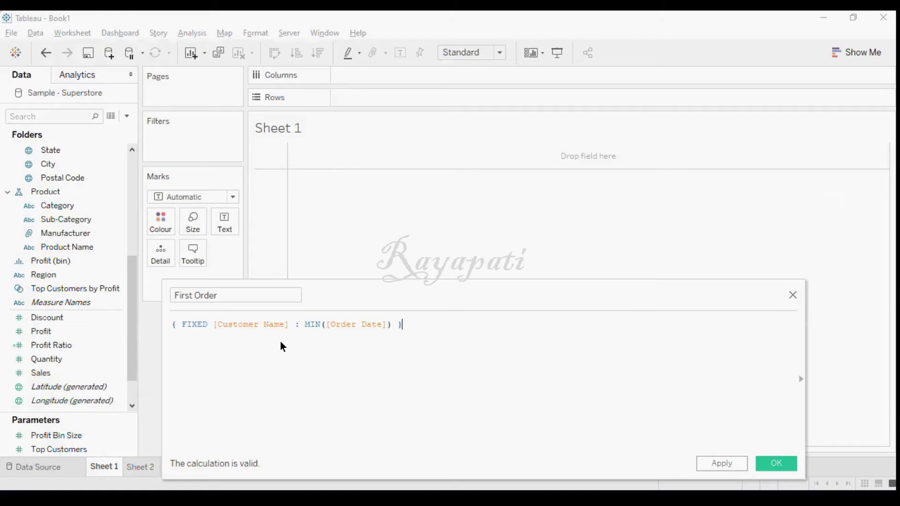
Step: Rename the calculated field to First Order Date, apply the calculation and save it
{"action": "left_click", "coordinate": [249, 298]}
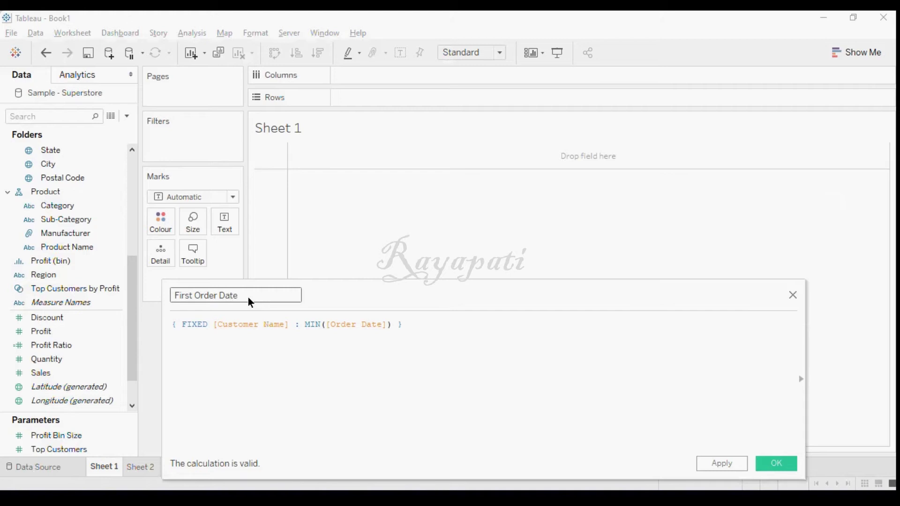
{"action": "left_click", "coordinate": [701, 462]}
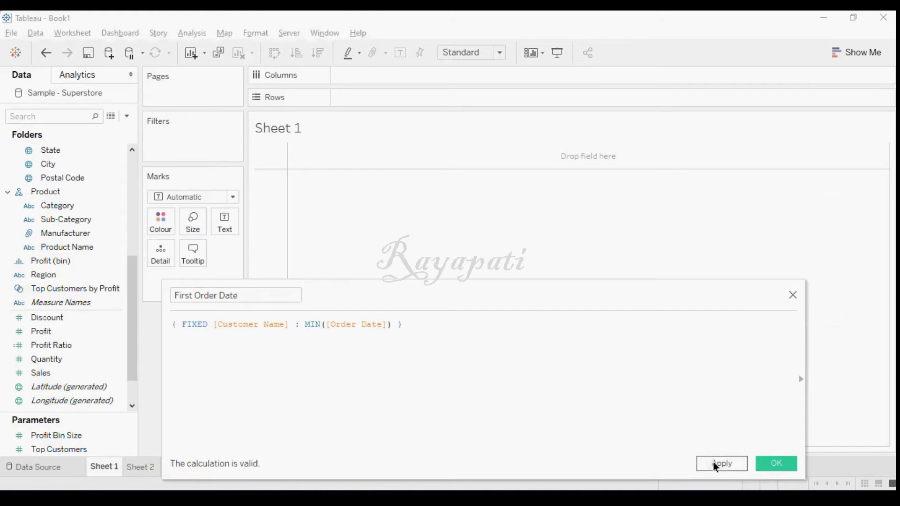
{"action": "left_click", "coordinate": [770, 466]}
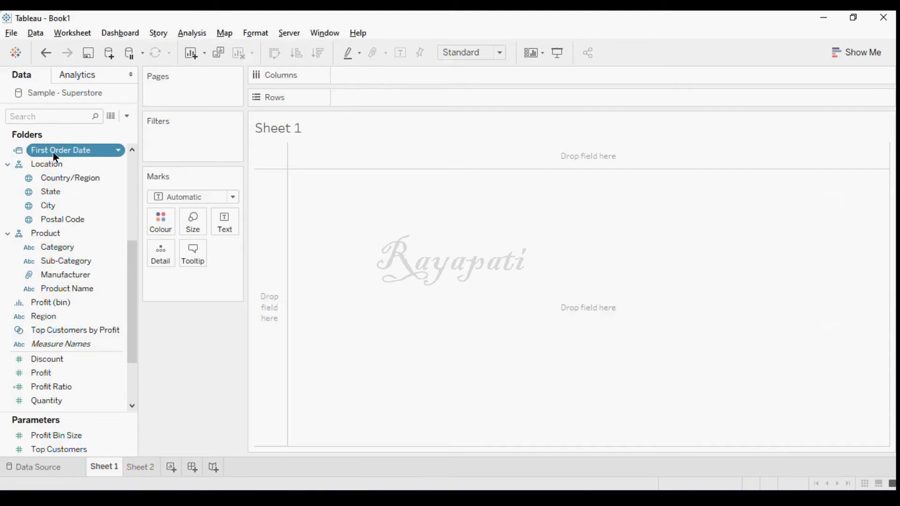
Step: Create a calculated field named 2nd Order Date and begin its formula with { Fixed [Customer Name] :
{"action": "left_click", "coordinate": [183, 34]}
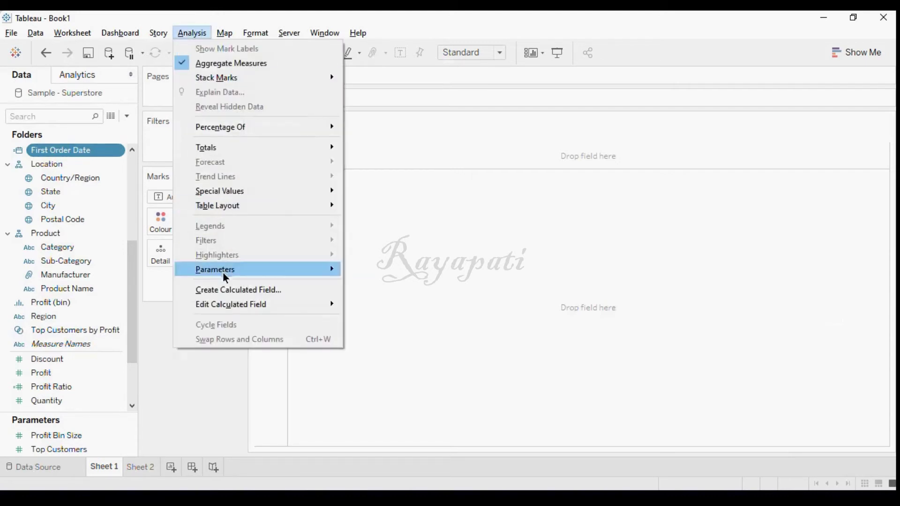
{"action": "left_click", "coordinate": [224, 288]}
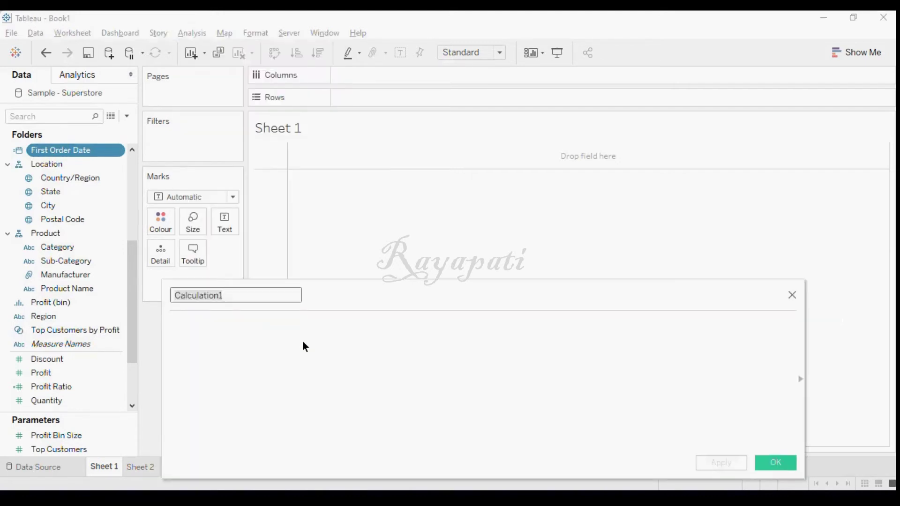
{"action": "type", "text": "2nd Order Date"}
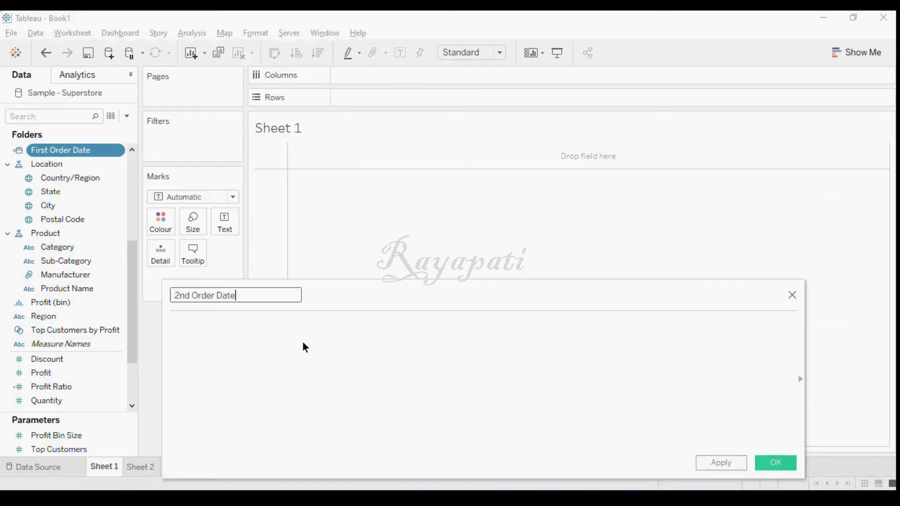
{"action": "left_click", "coordinate": [302, 342]}
{"action": "type", "text": "{ Fixed"}
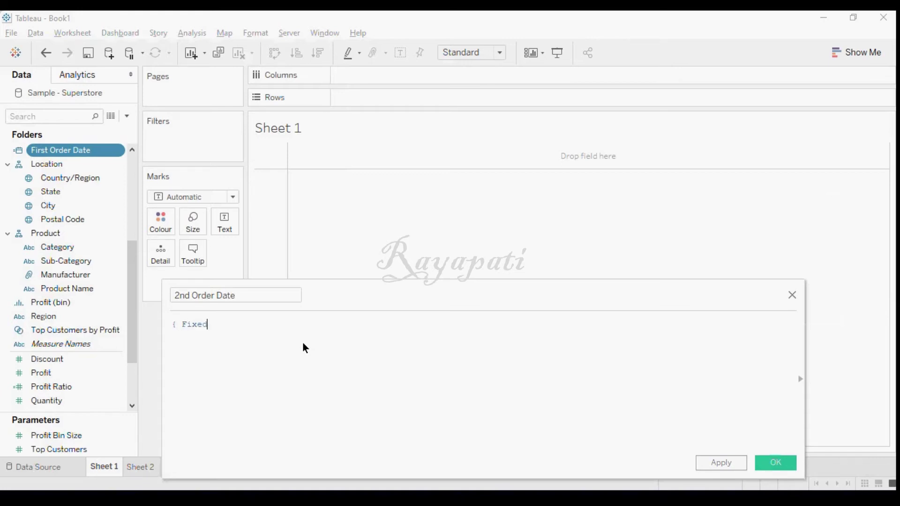
{"action": "type", "text": " cust"}
{"action": "key", "text": "Return"}
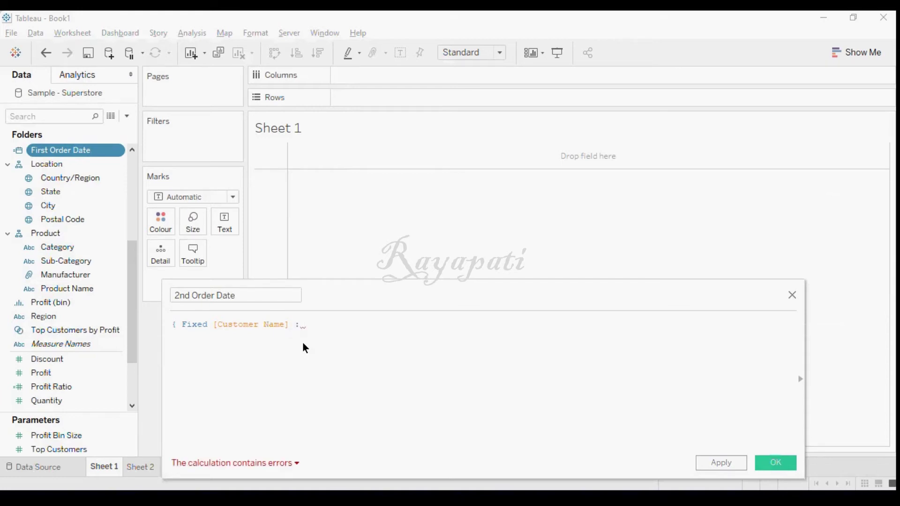
Step: Add the condition If [Order Date] > [First Order Date] to the 2nd Order Date formula
{"action": "type", "text": "If"}
{"action": "type", "text": "order"}
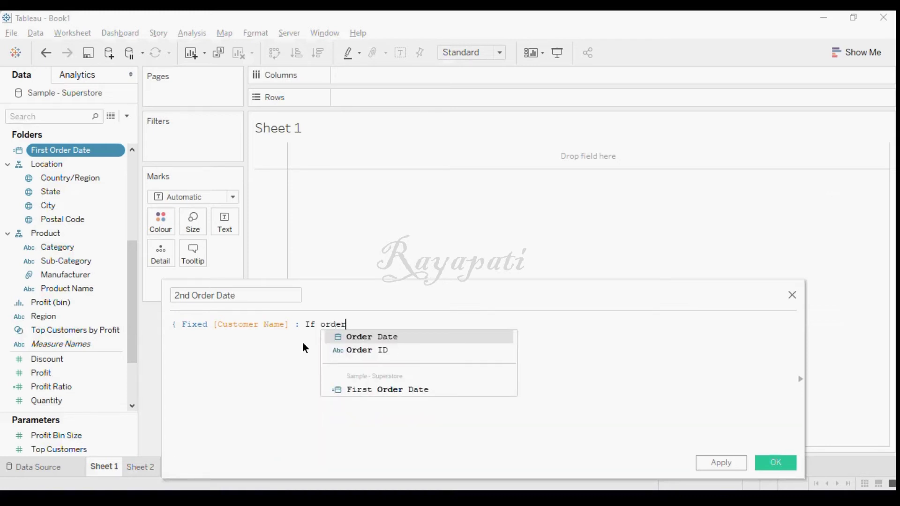
{"action": "key", "text": "Return"}
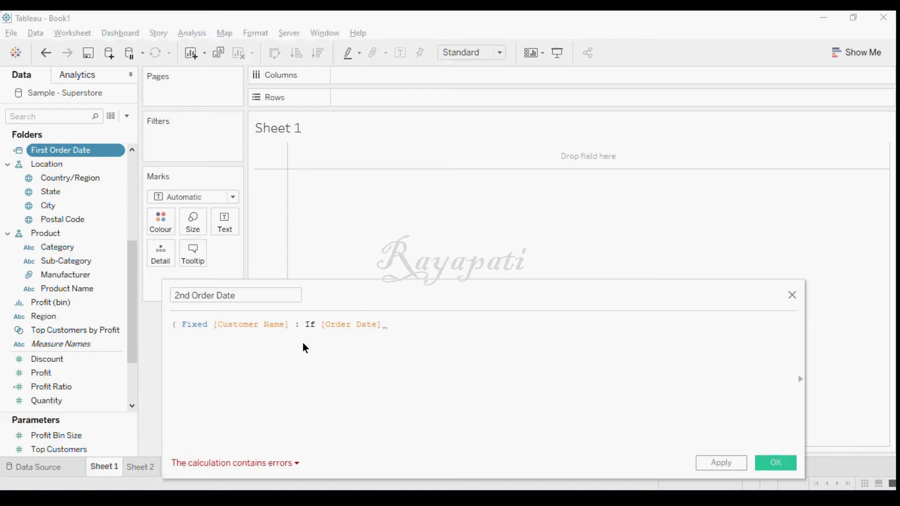
{"action": "type", "text": "<"}
{"action": "key", "text": "BackSpace"}
{"action": "type", "text": ">"}
{"action": "type", "text": "[Fi"}
{"action": "type", "text": "rs"}
{"action": "key", "text": "Down"}
{"action": "key", "text": "Return"}
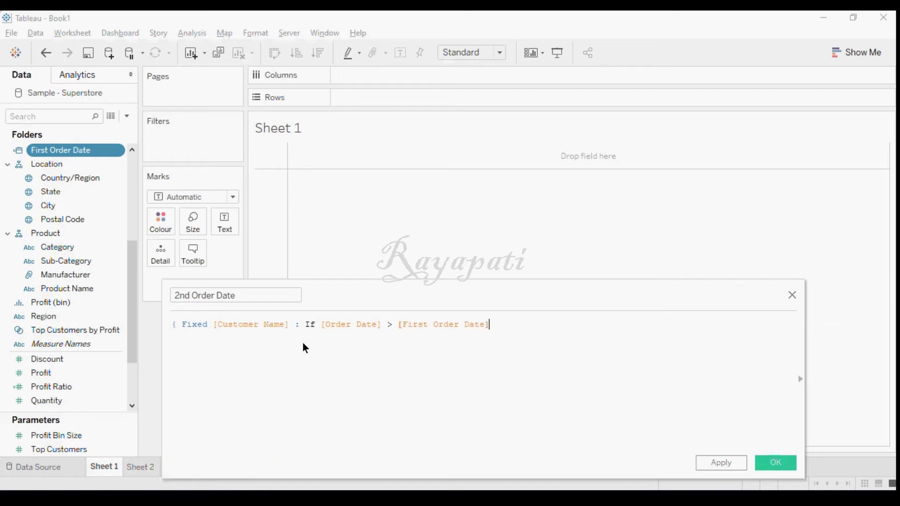
Step: Finish the If statement with Then [Order Date] End
{"action": "type", "text": "Then"}
{"action": "type", "text": " [O"}
{"action": "type", "text": "rd"}
{"action": "key", "text": "Return"}
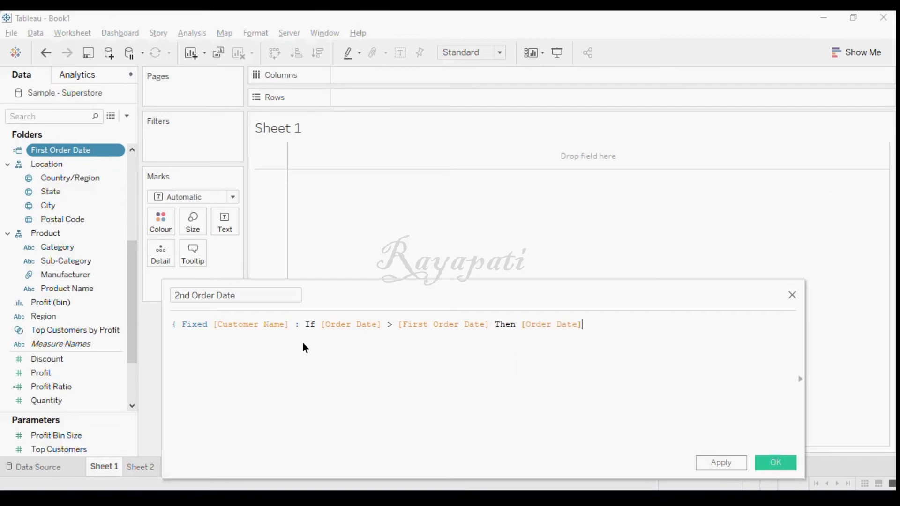
{"action": "type", "text": "End"}
{"action": "key", "text": "Escape"}
Step: Highlight the date comparison and the returned [Order Date] in the formula to review the If logic
{"action": "left_click", "coordinate": [305, 324]}
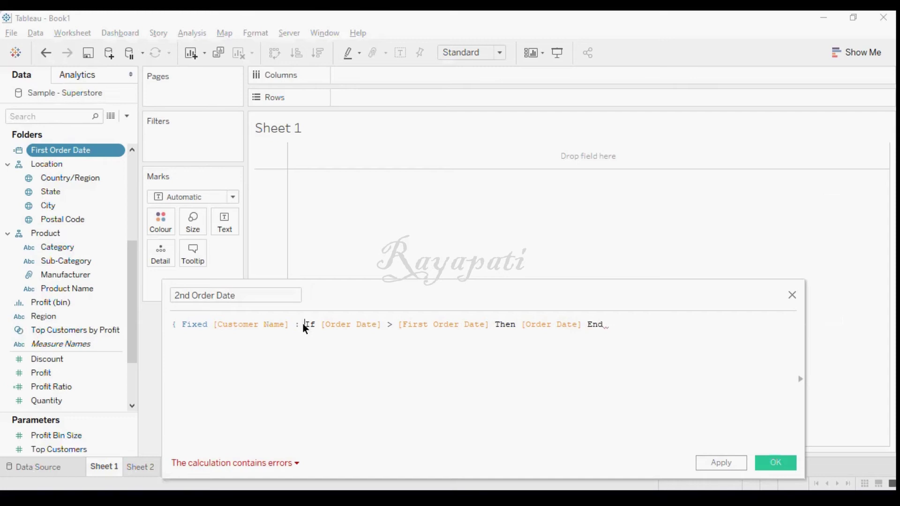
{"action": "left_click_drag", "start_coordinate": [305, 325], "coordinate": [513, 326]}
{"action": "left_click", "coordinate": [611, 324]}
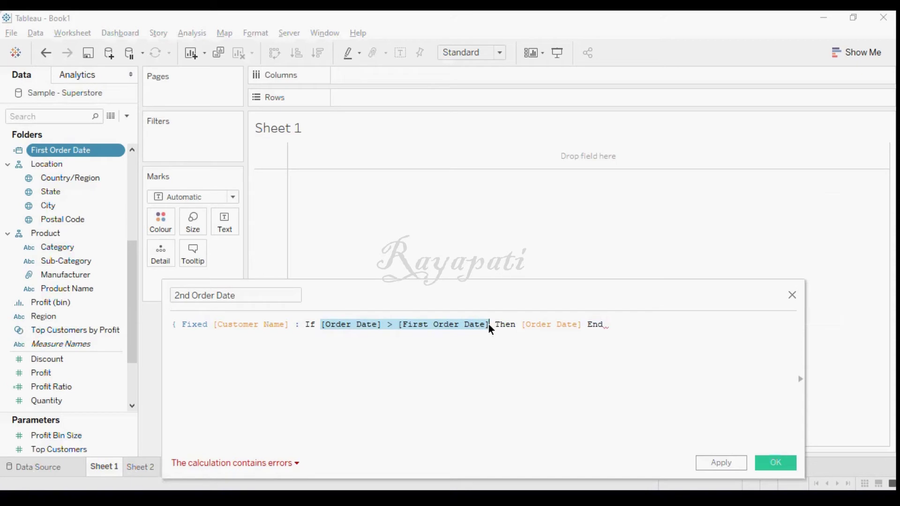
{"action": "left_click_drag", "start_coordinate": [521, 324], "coordinate": [555, 325]}
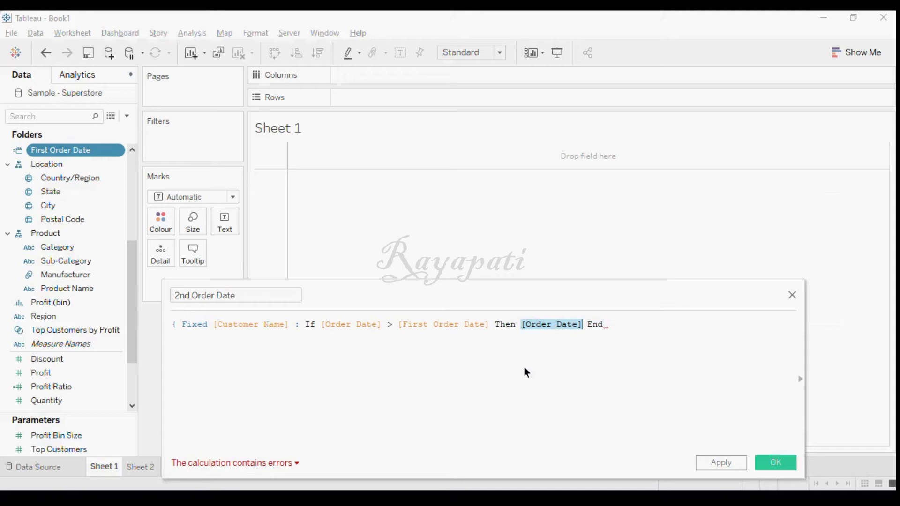
{"action": "left_click", "coordinate": [595, 336]}
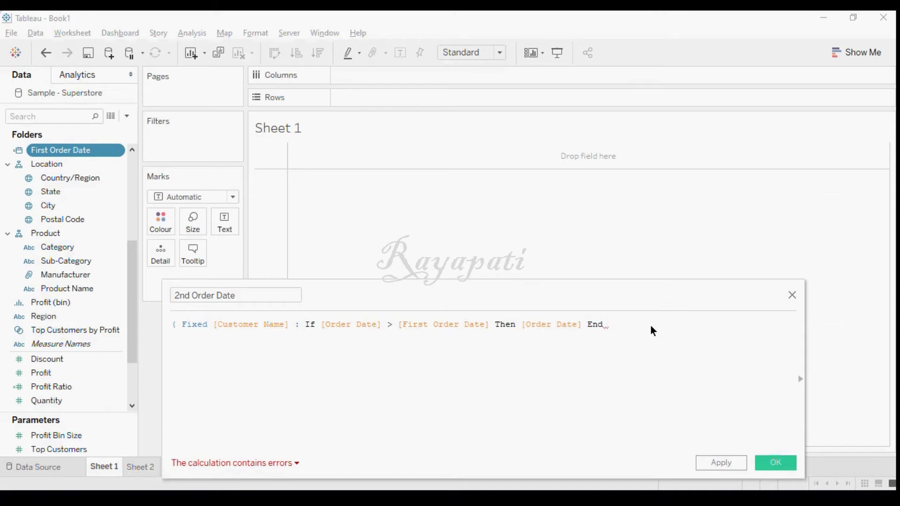
Step: Close the level of detail expression with a curly brace and check the calculation's error details
{"action": "type", "text": "}"}
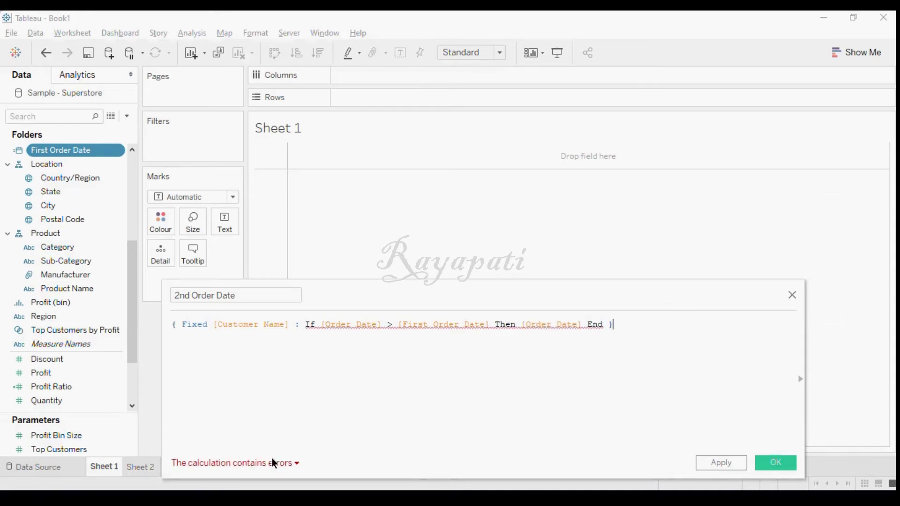
{"action": "left_click", "coordinate": [260, 464]}
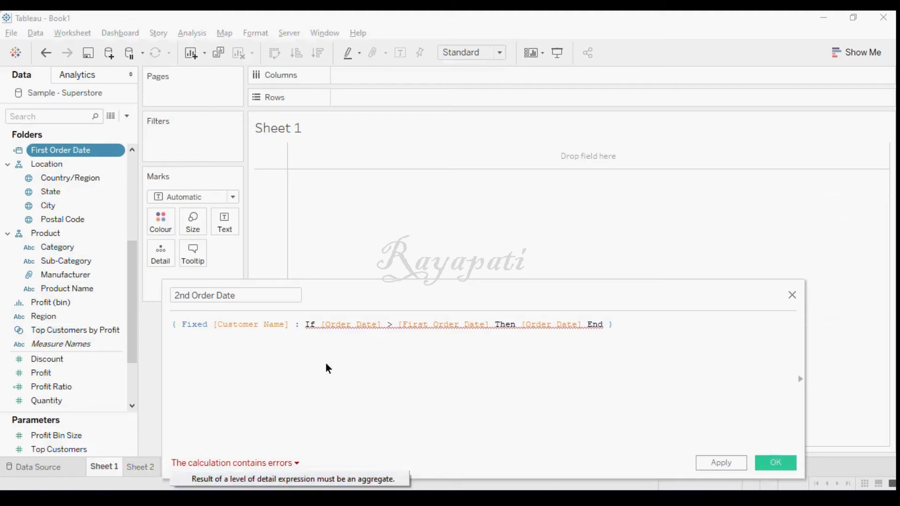
{"action": "left_click", "coordinate": [309, 348]}
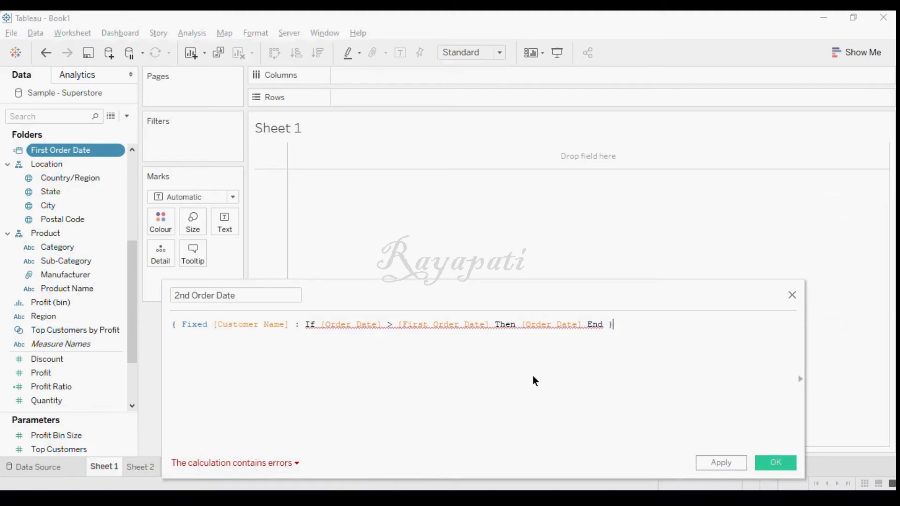
Step: Wrap the whole If statement in MIN( ) so the Fixed expression returns an aggregate
{"action": "left_click", "coordinate": [307, 325]}
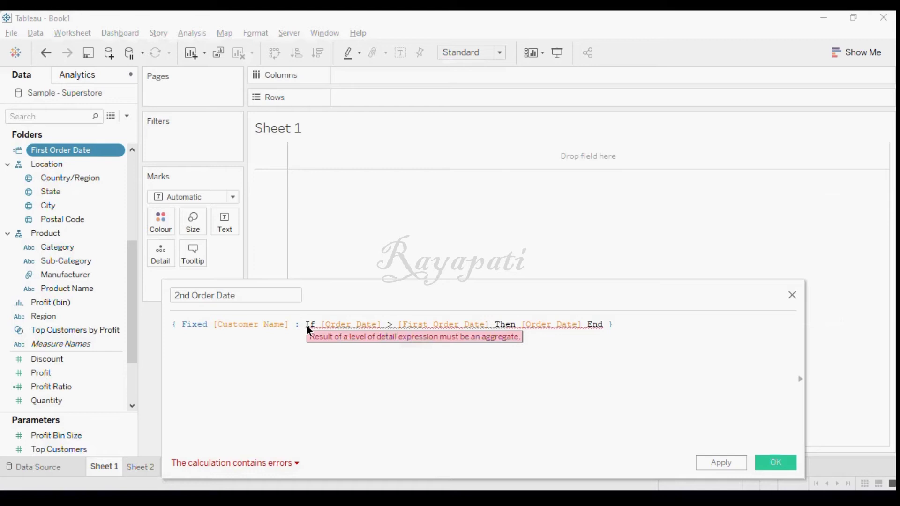
{"action": "left_click", "coordinate": [309, 330]}
{"action": "type", "text": "MIN"}
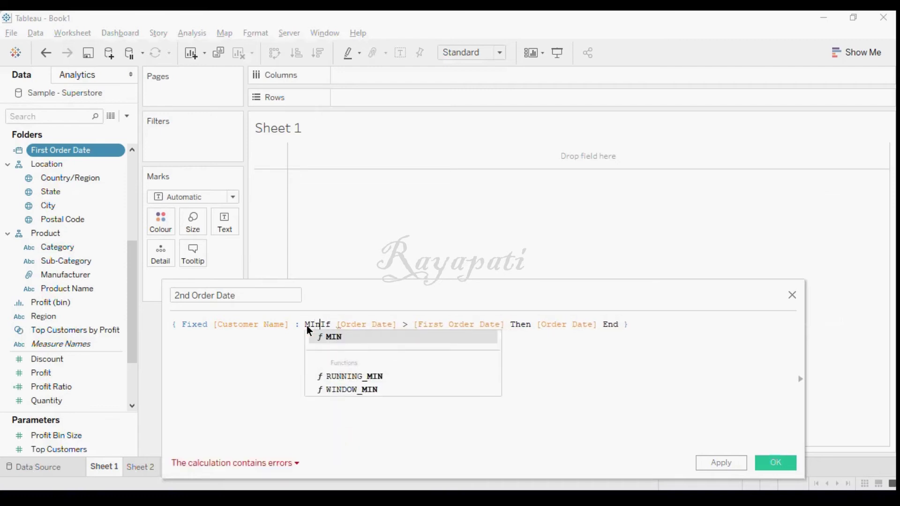
{"action": "key", "text": "Return"}
{"action": "key", "text": "Delete"}
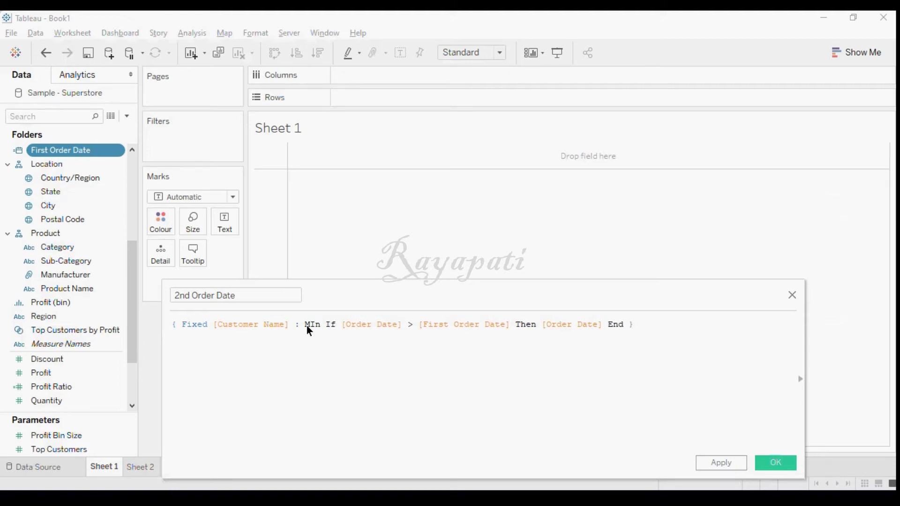
{"action": "type", "text": "("}
{"action": "left_click", "coordinate": [631, 331]}
{"action": "type", "text": ")"}
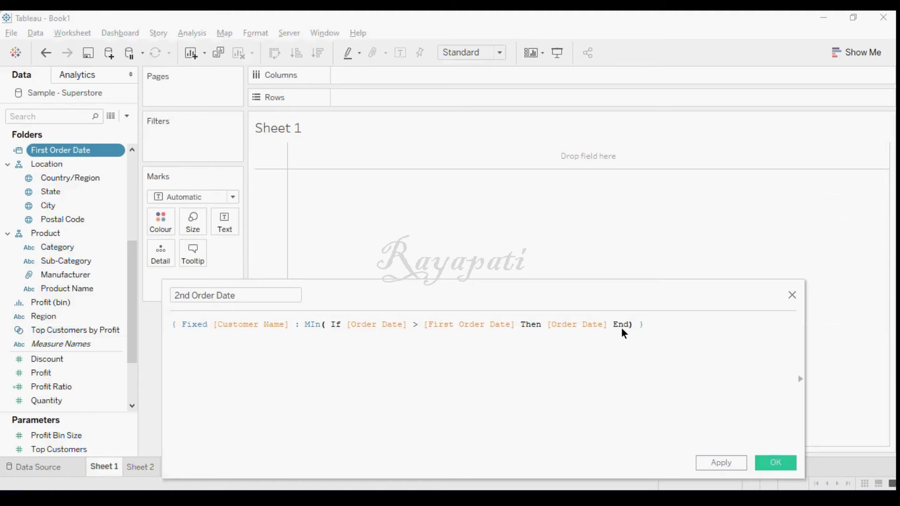
Step: Review the MIN expression by highlighting it, and apply and save the 2nd Order Date calculated field
{"action": "left_click", "coordinate": [547, 328]}
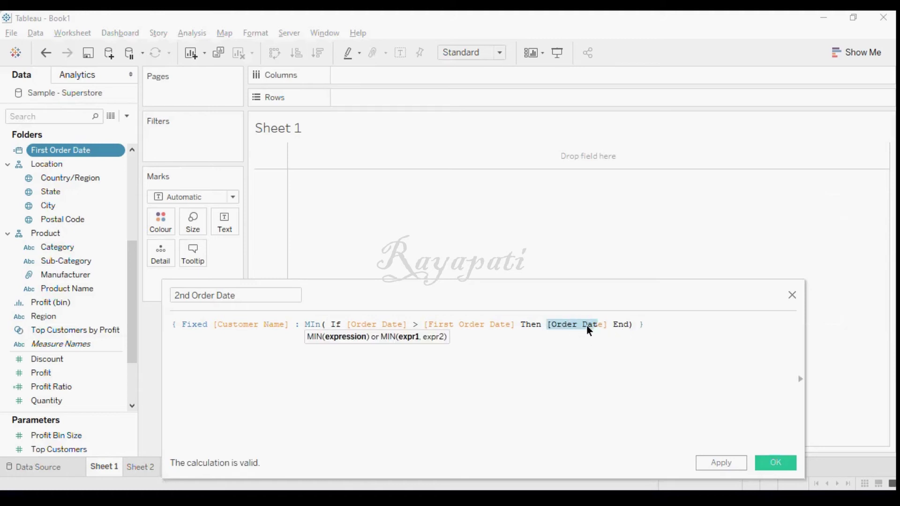
{"action": "left_click", "coordinate": [394, 341]}
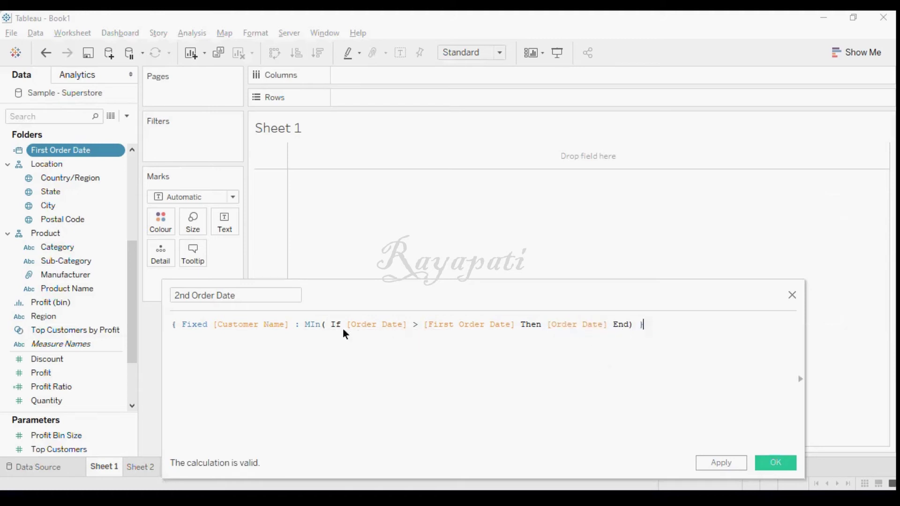
{"action": "left_click_drag", "start_coordinate": [305, 327], "coordinate": [639, 328]}
{"action": "left_click", "coordinate": [531, 383]}
{"action": "left_click", "coordinate": [713, 462]}
{"action": "left_click", "coordinate": [767, 462]}
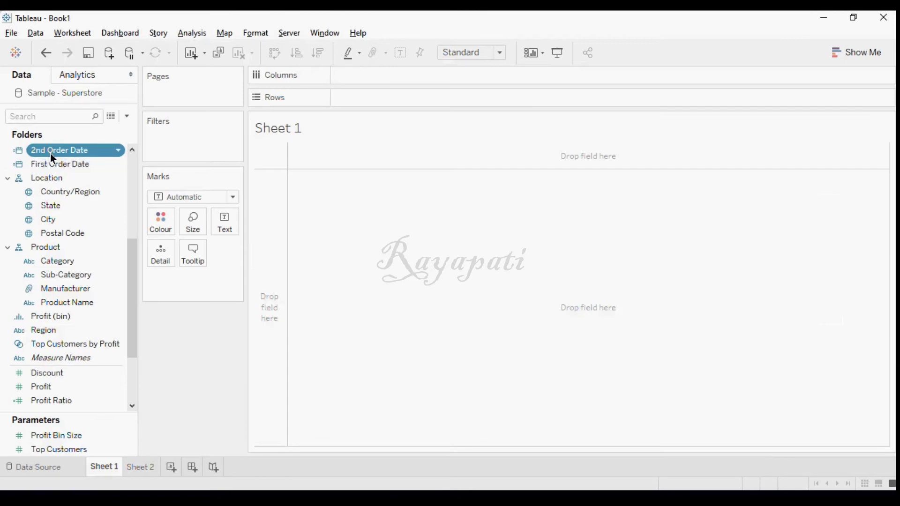
Step: Check the reference cohort chart in the browser, return to Tableau and create a calculated field named Quarter Lapsed
{"action": "key", "text": "alt+Tab"}
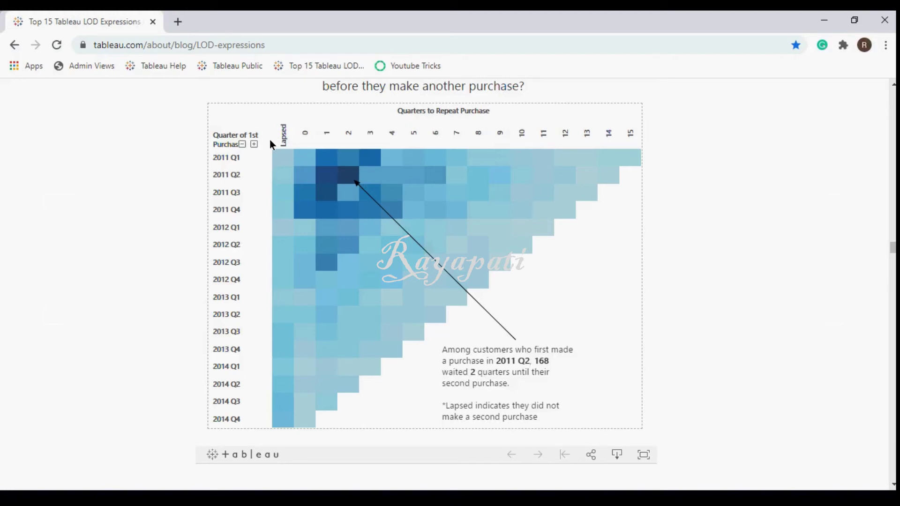
{"action": "key", "text": "alt+Tab"}
{"action": "left_click", "coordinate": [202, 37]}
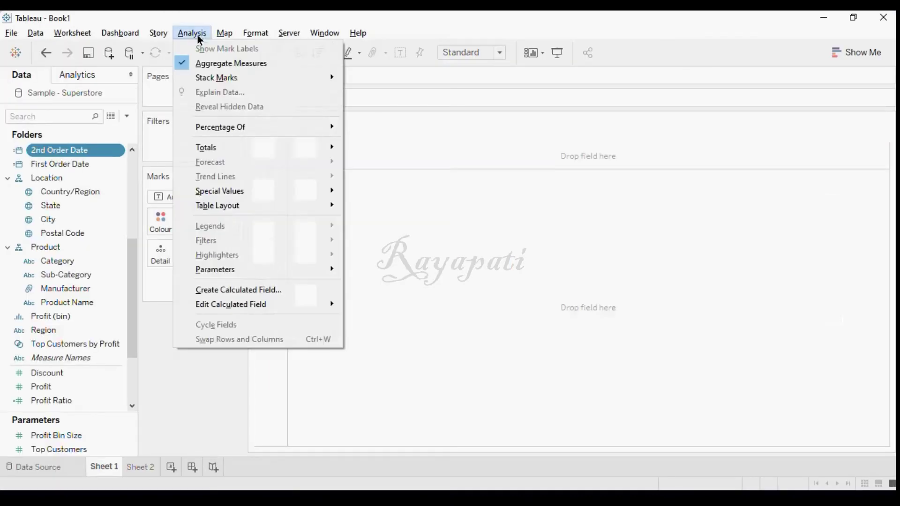
{"action": "left_click", "coordinate": [268, 289]}
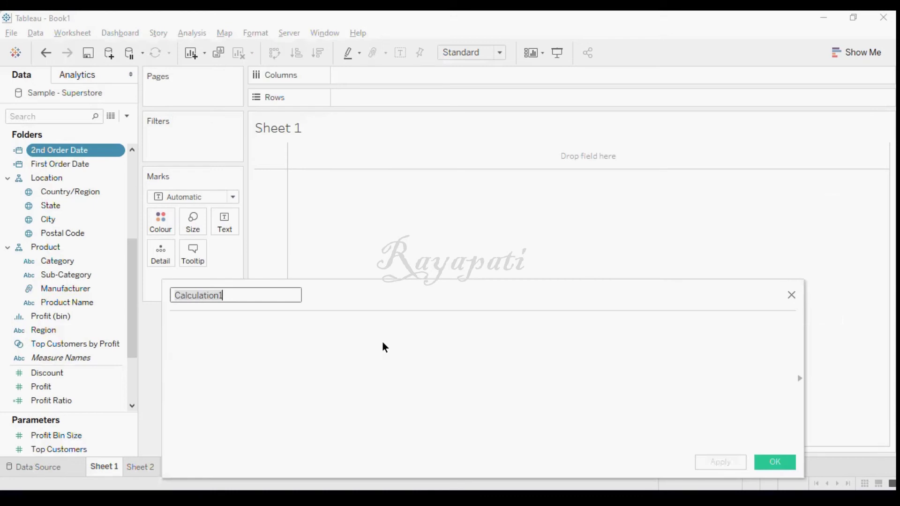
{"action": "type", "text": "Q"}
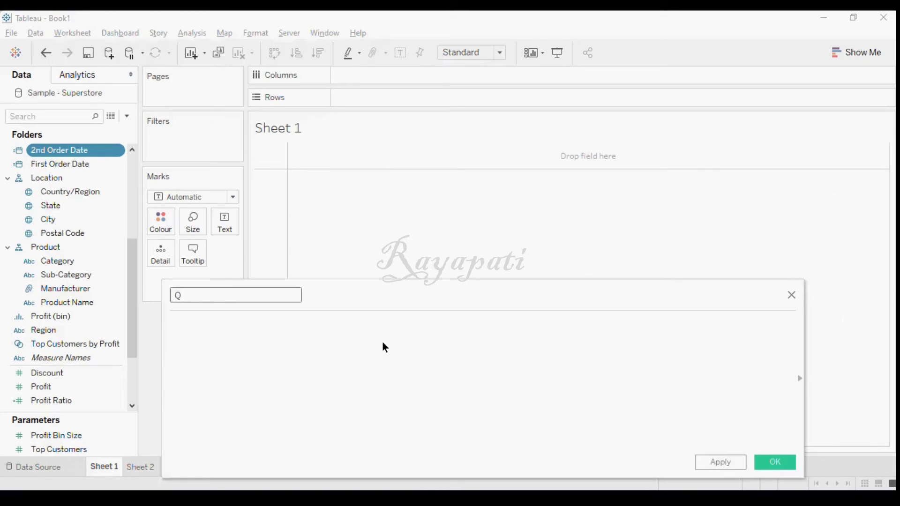
{"action": "type", "text": "uarter Lapsed"}
{"action": "left_click", "coordinate": [373, 348]}
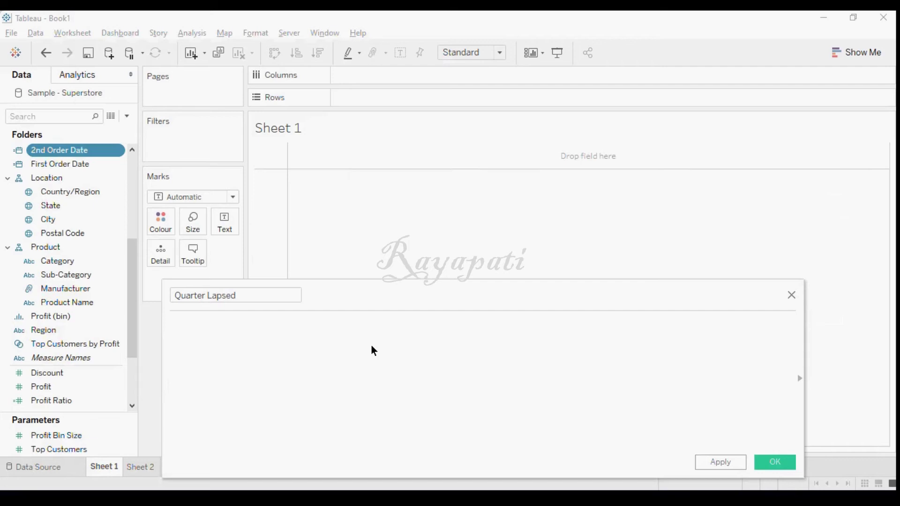
Step: Start the Quarter Lapsed formula with the DATEDIFF function and 'quarter' as its date part
{"action": "type", "text": "Da"}
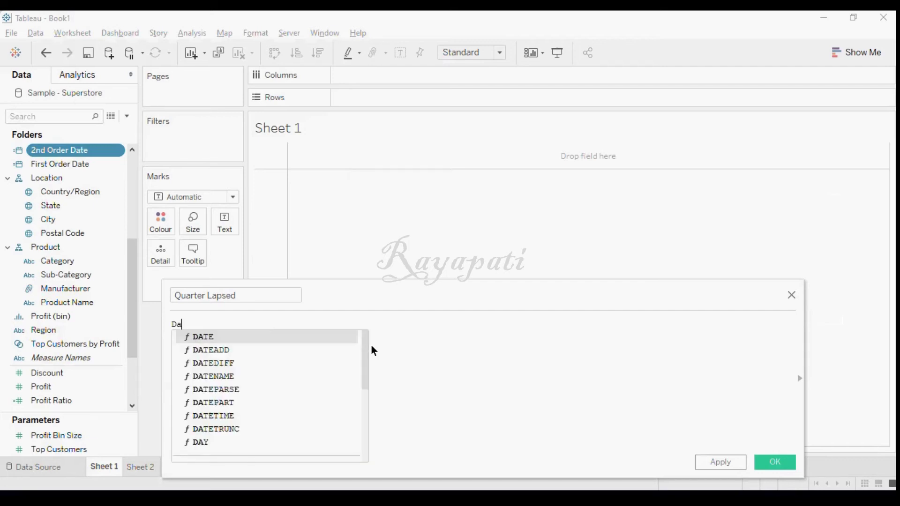
{"action": "type", "text": "tediff"}
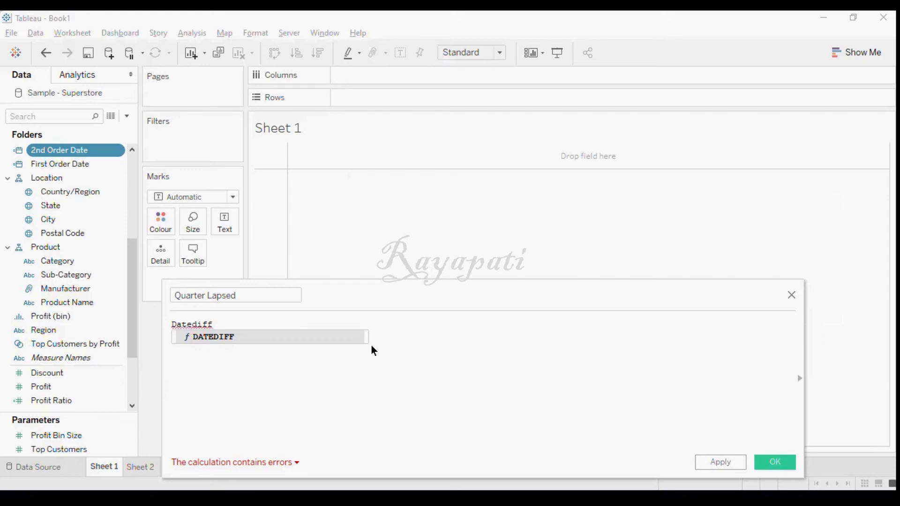
{"action": "key", "text": "Return"}
{"action": "type", "text": "'"}
{"action": "type", "text": "qa"}
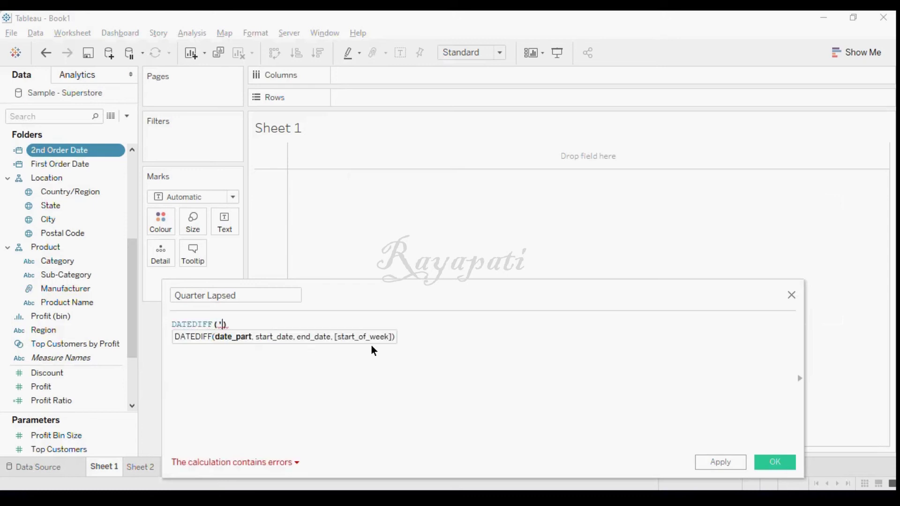
{"action": "key", "text": "BackSpace"}
{"action": "type", "text": "uarter"}
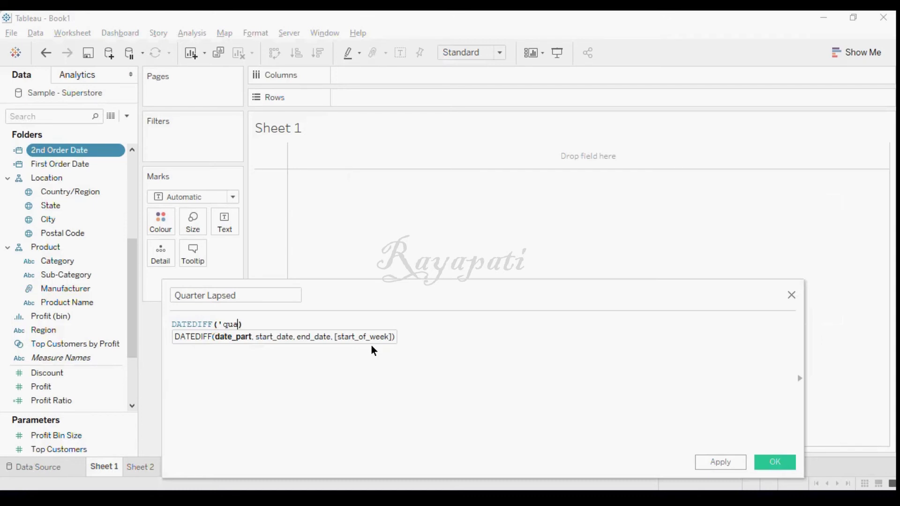
{"action": "type", "text": "',"}
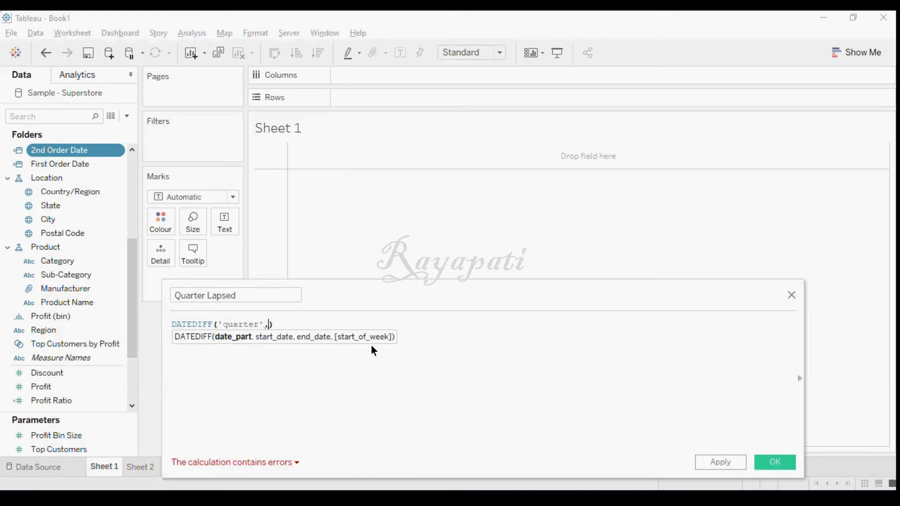
{"action": "key", "text": "BackSpace"}
{"action": "type", "text": ","}
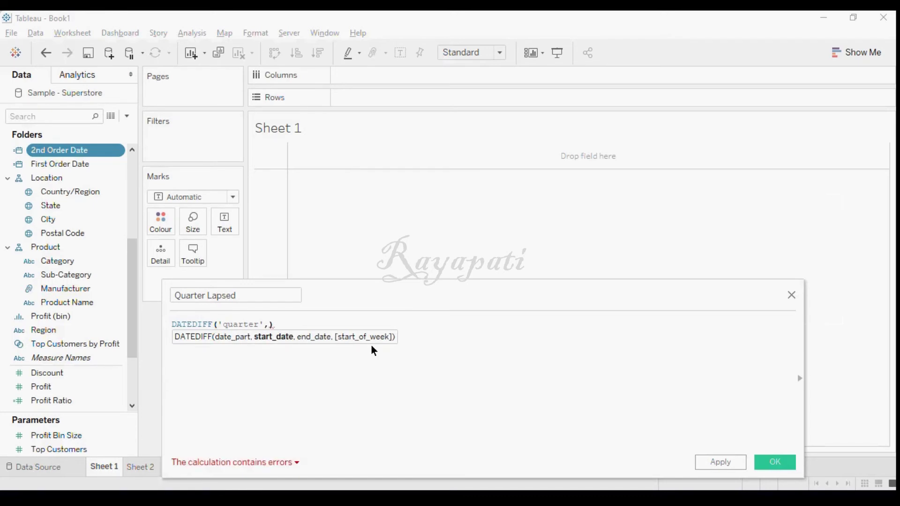
Step: Complete the DATEDIFF arguments with [First Order Date] as the start date and [2nd Order Date] as the end date
{"action": "type", "text": "firs"}
{"action": "left_click", "coordinate": [371, 345]}
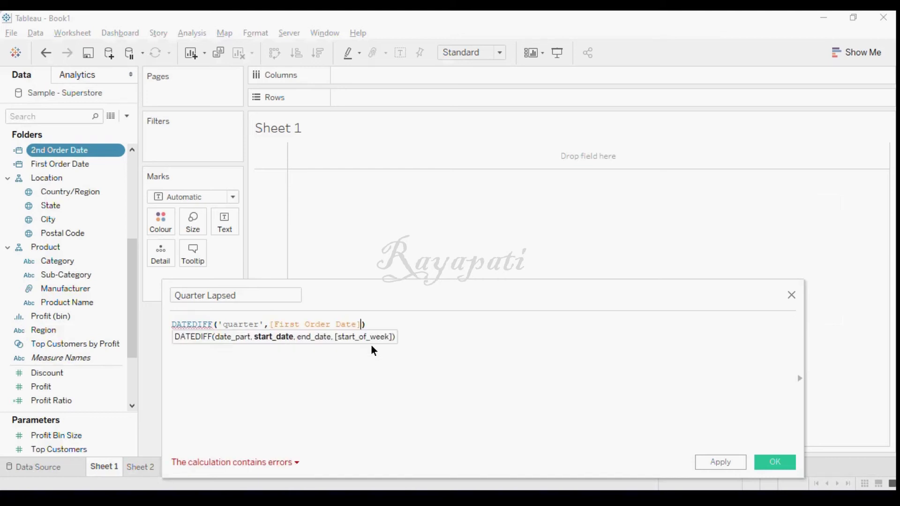
{"action": "type", "text": ", "}
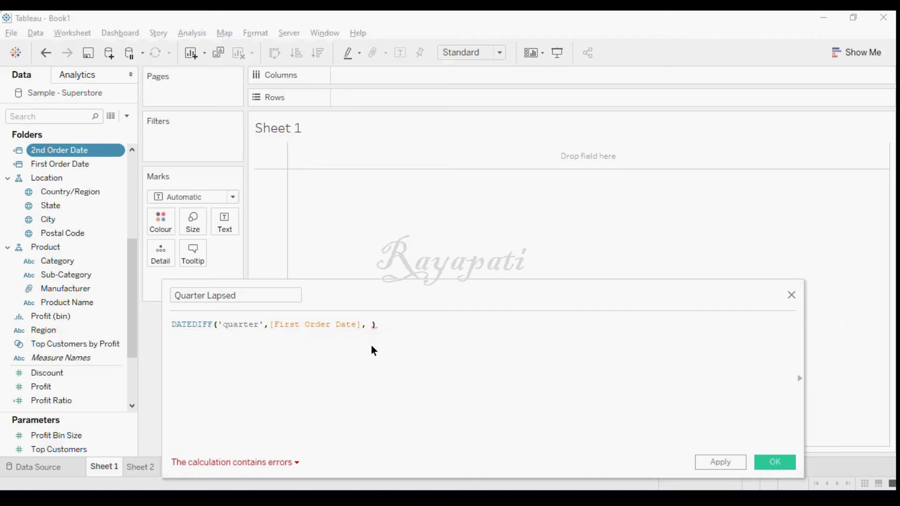
{"action": "type", "text": "en"}
{"action": "key", "text": "BackSpace"}
{"action": "key", "text": "BackSpace"}
{"action": "type", "text": "2nd"}
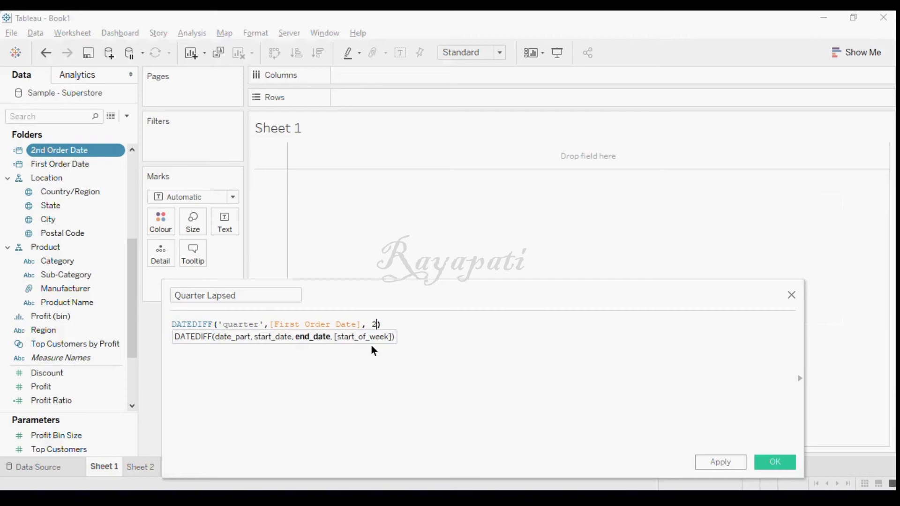
{"action": "key", "text": "Return"}
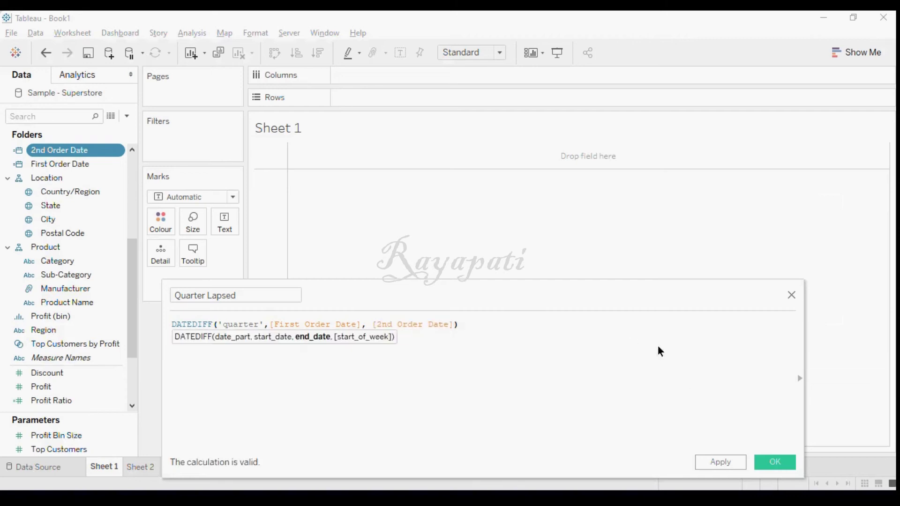
Step: Apply and save the Quarter Lapsed calculation, and convert the field to a dimension
{"action": "left_click", "coordinate": [721, 463]}
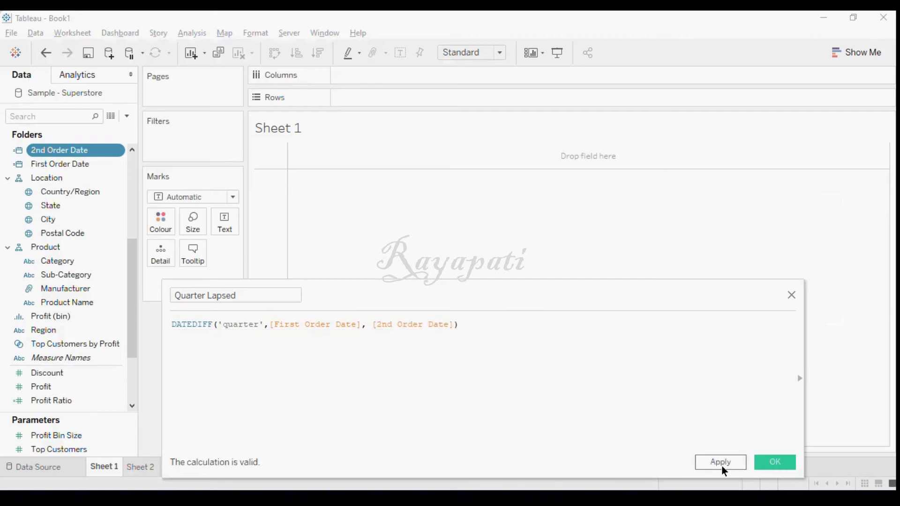
{"action": "left_click", "coordinate": [764, 463]}
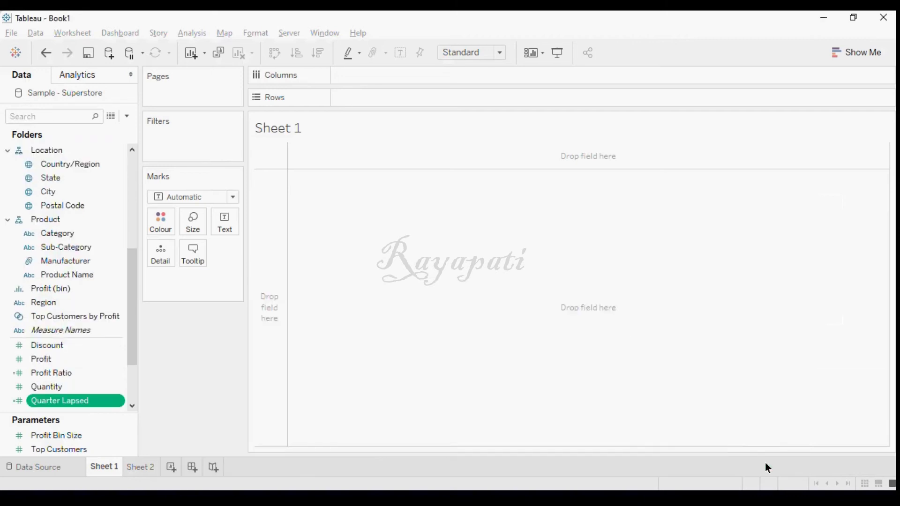
{"action": "right_click", "coordinate": [79, 401]}
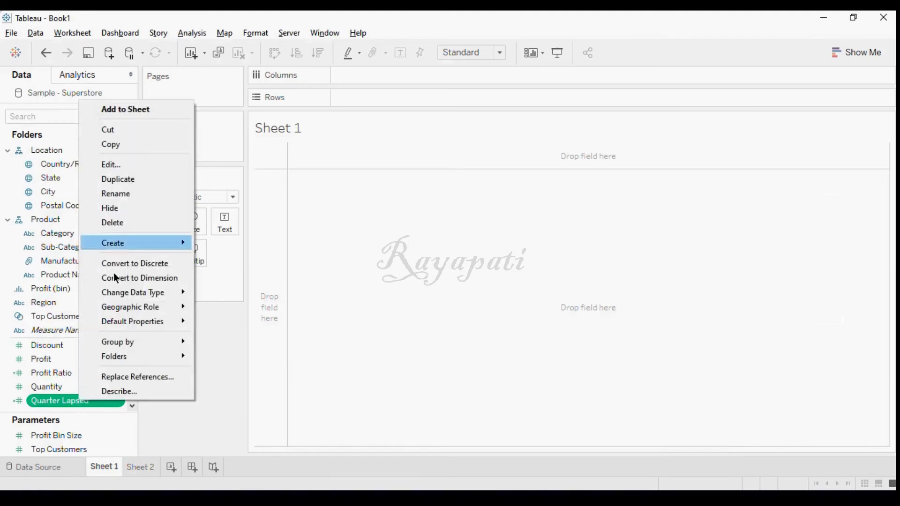
{"action": "left_click", "coordinate": [158, 279]}
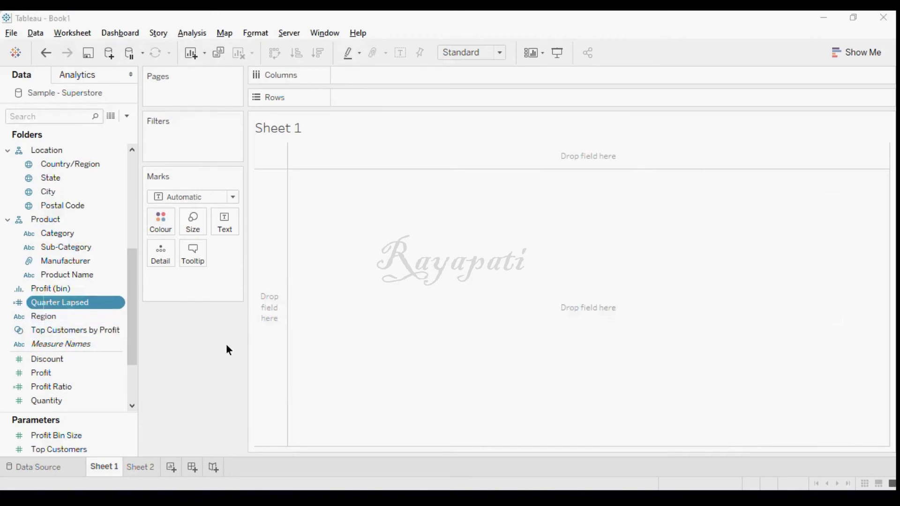
Step: Compare with the reference chart, place Quarter Lapsed on Columns and fit the sheet to Entire View
{"action": "key", "text": "alt+Tab"}
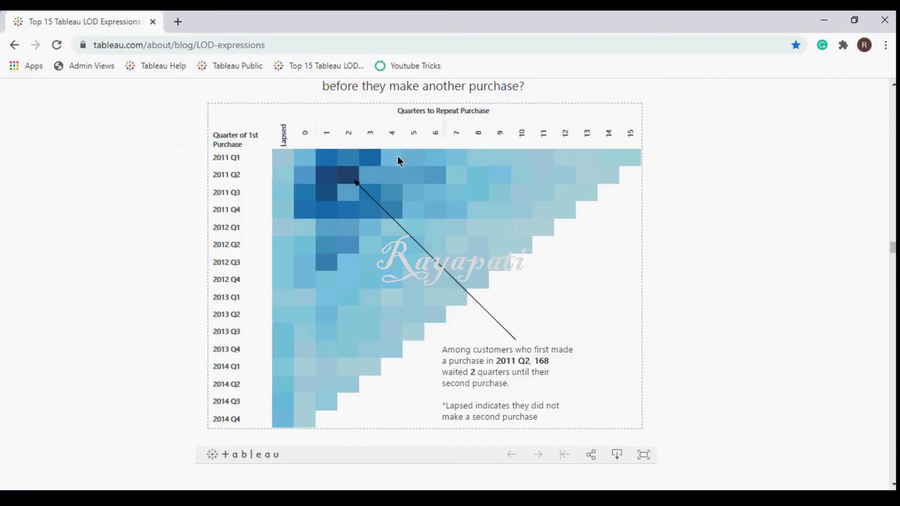
{"action": "key", "text": "alt+Tab"}
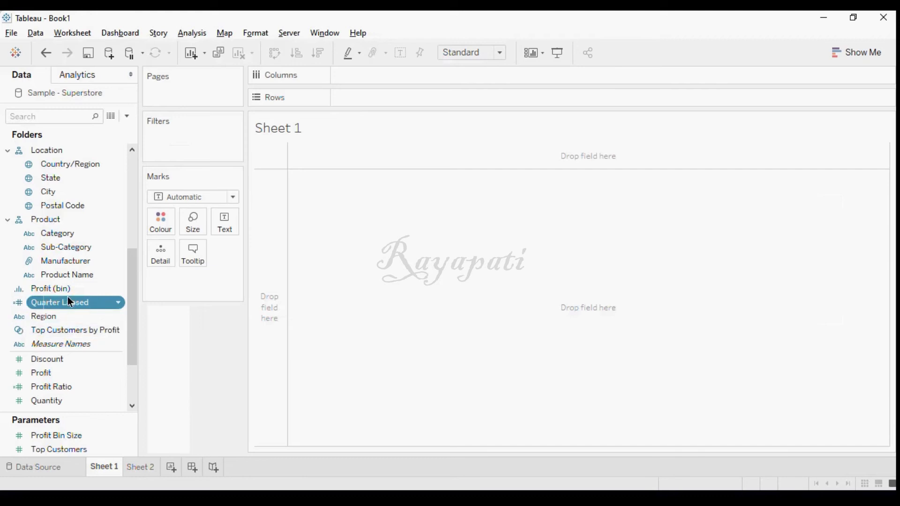
{"action": "left_click_drag", "start_coordinate": [62, 302], "coordinate": [432, 101]}
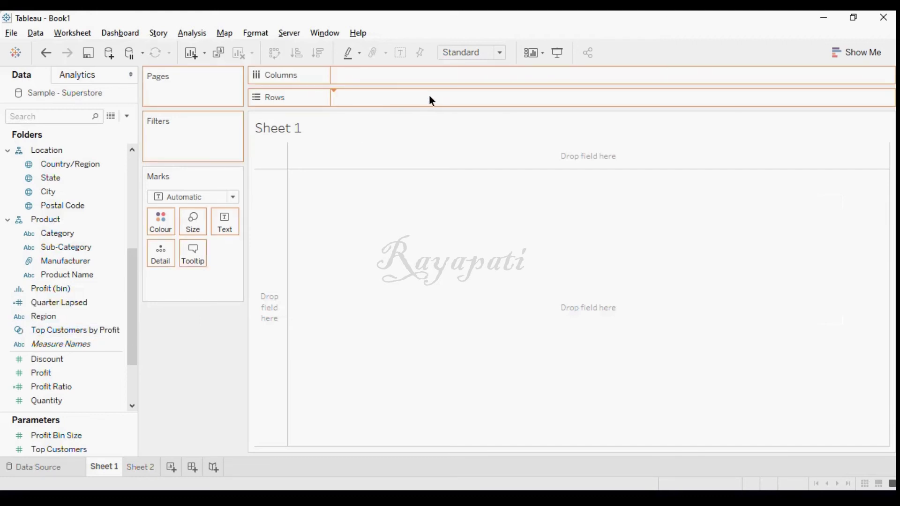
{"action": "left_click_drag", "start_coordinate": [433, 100], "coordinate": [429, 96]}
{"action": "key", "text": "ctrl+w"}
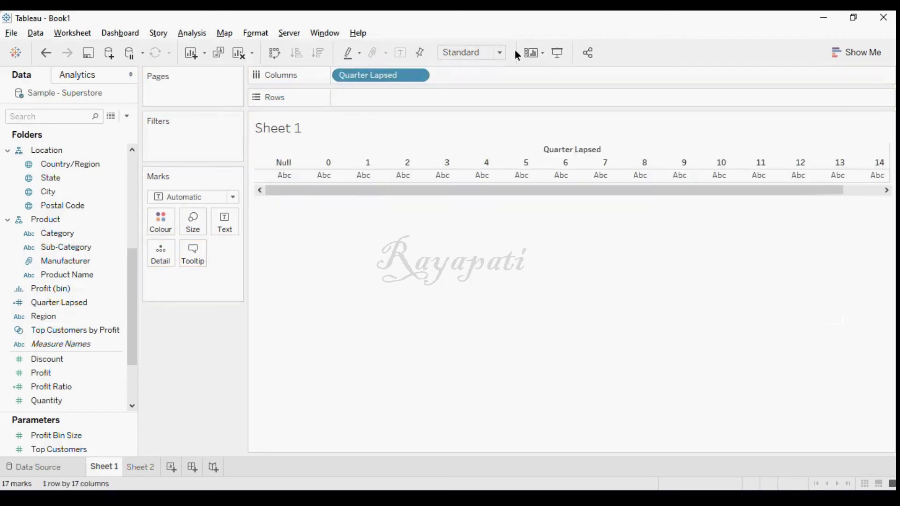
{"action": "left_click", "coordinate": [502, 50]}
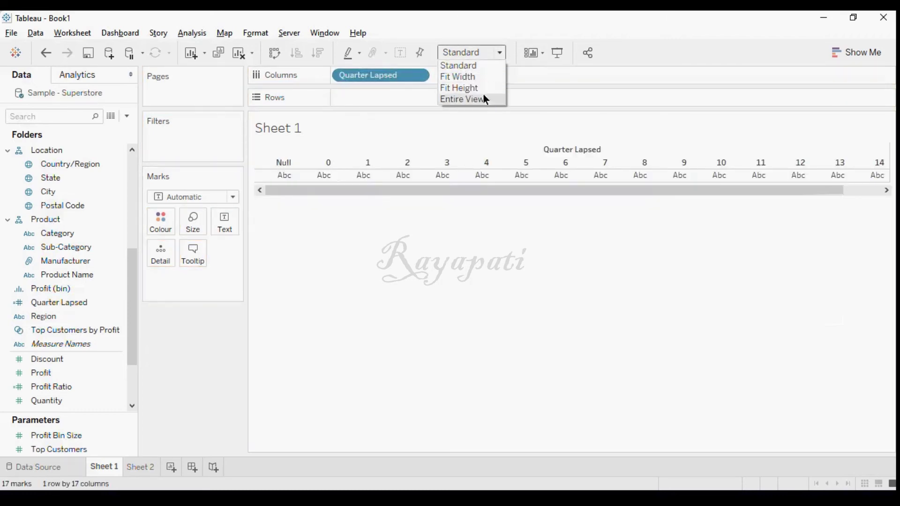
{"action": "left_click", "coordinate": [484, 99]}
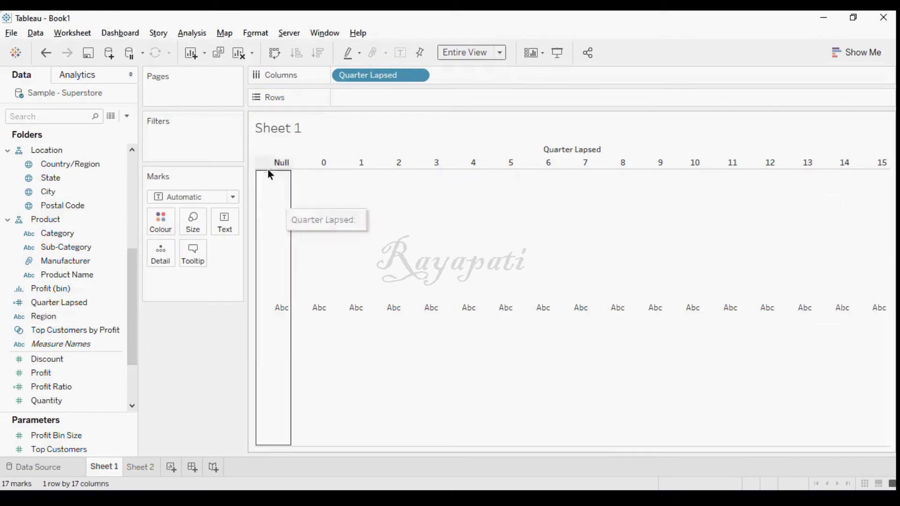
Step: Check the reference chart's row headings and add First Order Date to Rows in Tableau
{"action": "key", "text": "alt+Tab"}
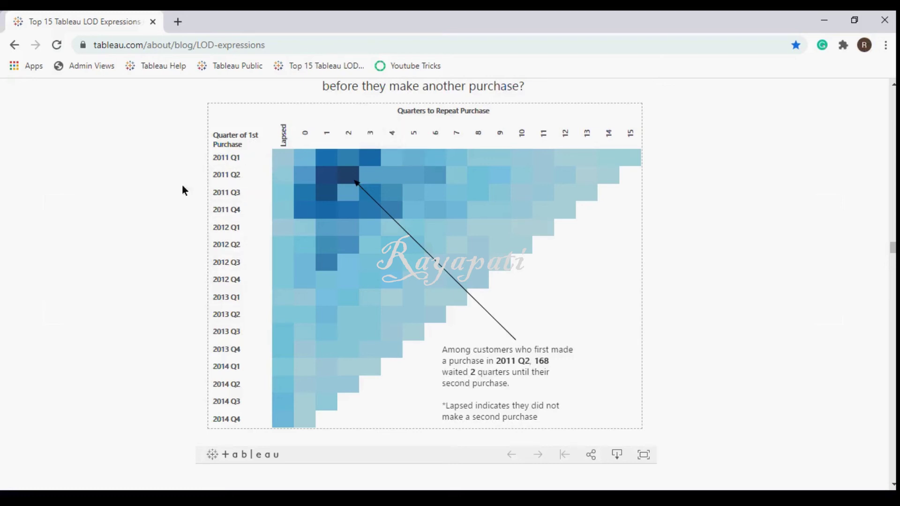
{"action": "key", "text": "alt+Tab"}
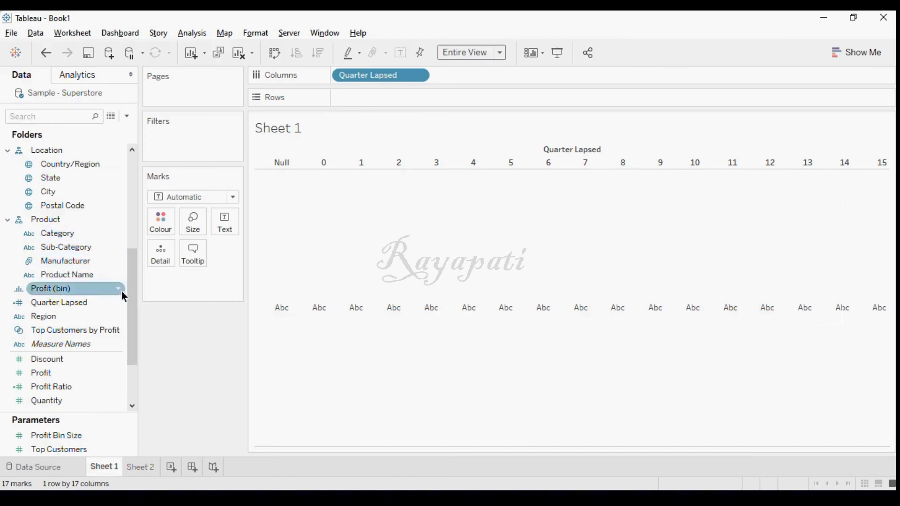
{"action": "left_click_drag", "start_coordinate": [130, 300], "coordinate": [125, 240]}
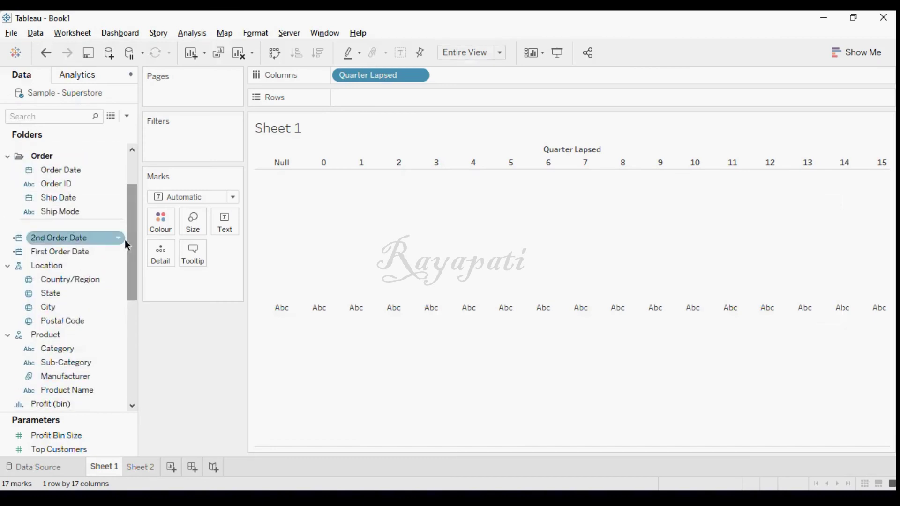
{"action": "left_click", "coordinate": [60, 252]}
{"action": "left_click", "coordinate": [60, 252]}
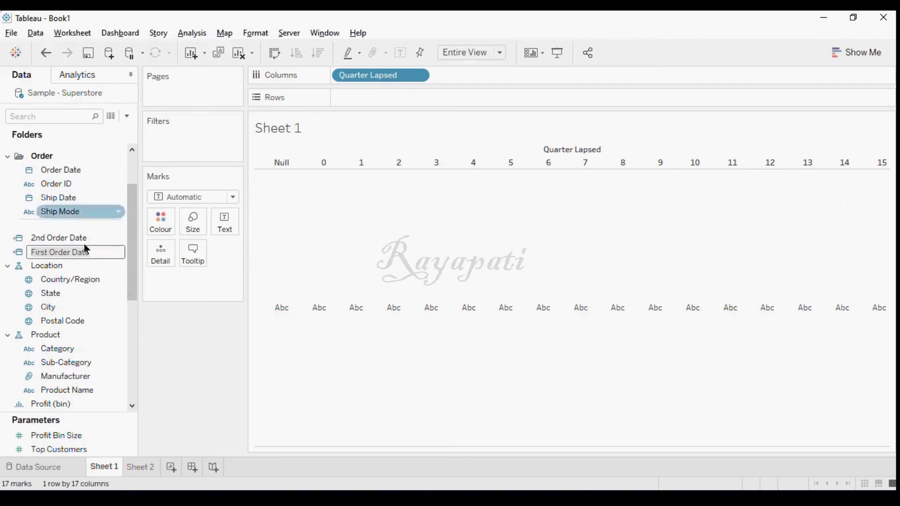
{"action": "left_click", "coordinate": [362, 100]}
{"action": "left_click_drag", "start_coordinate": [116, 246], "coordinate": [391, 98]}
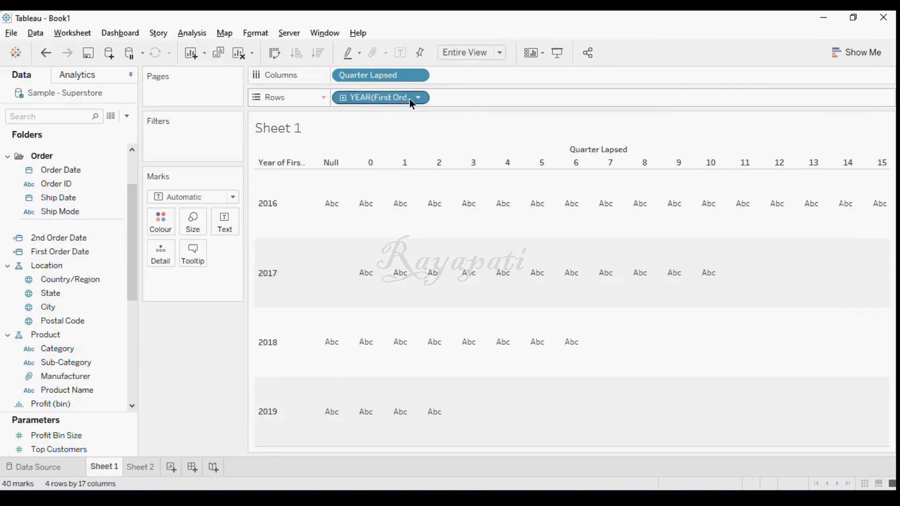
Step: Set First Order Date on Rows to the year-specific Quarter level (Q2 2015 format) and make it discrete
{"action": "left_click", "coordinate": [415, 98]}
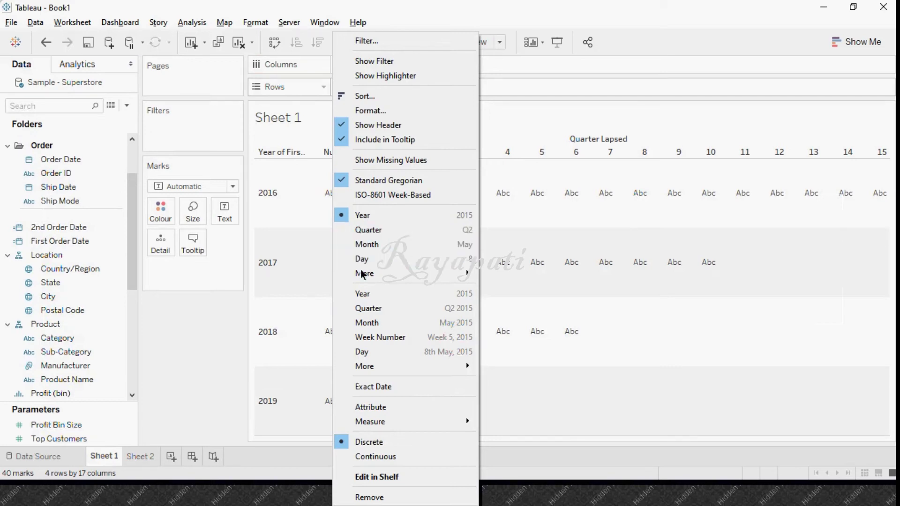
{"action": "left_click", "coordinate": [362, 308]}
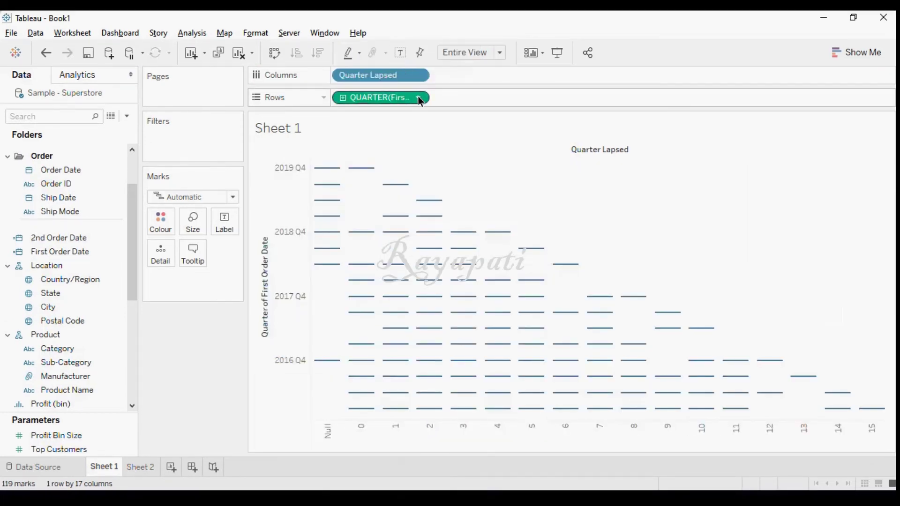
{"action": "left_click", "coordinate": [419, 98]}
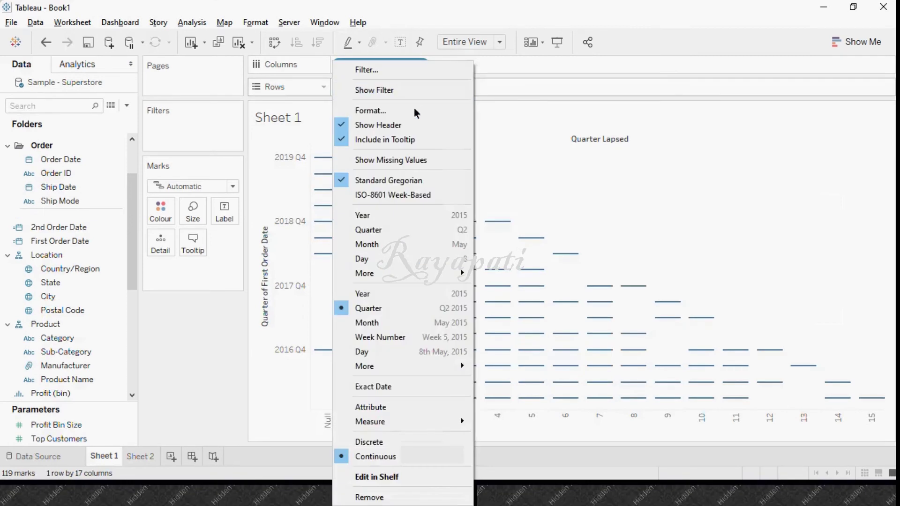
{"action": "left_click", "coordinate": [378, 442]}
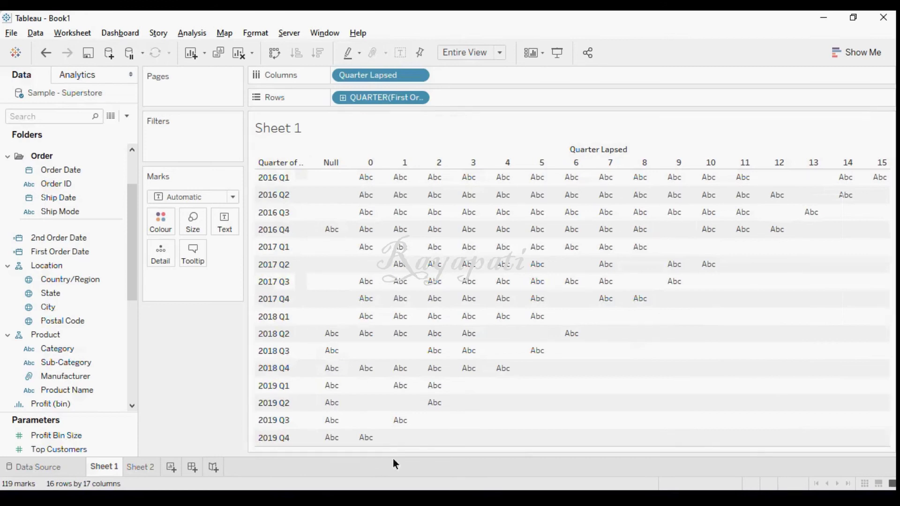
{"action": "mouse_move", "coordinate": [765, 196]}
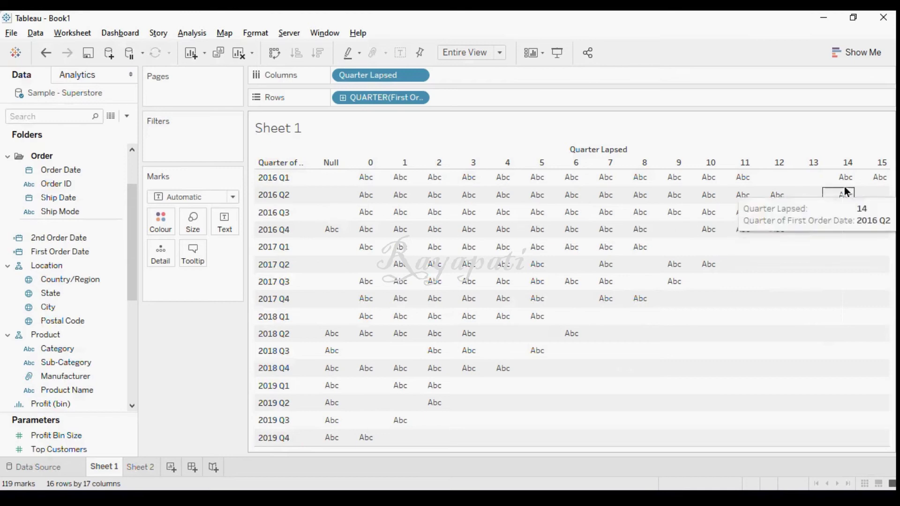
Step: Review the quarter grid, add Customer Name to Text and aggregate it as Count (Distinct)
{"action": "mouse_move", "coordinate": [886, 179]}
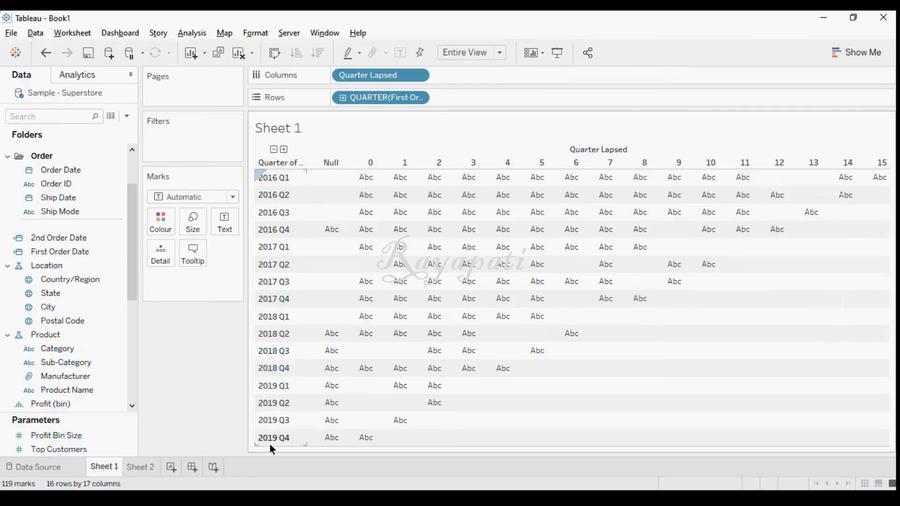
{"action": "mouse_move", "coordinate": [373, 443]}
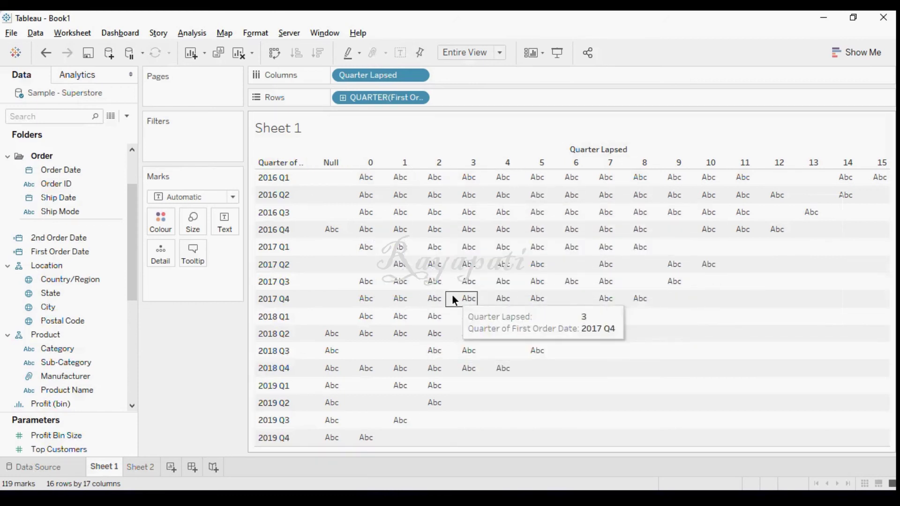
{"action": "left_click_drag", "start_coordinate": [132, 239], "coordinate": [226, 223]}
{"action": "left_click", "coordinate": [77, 164]}
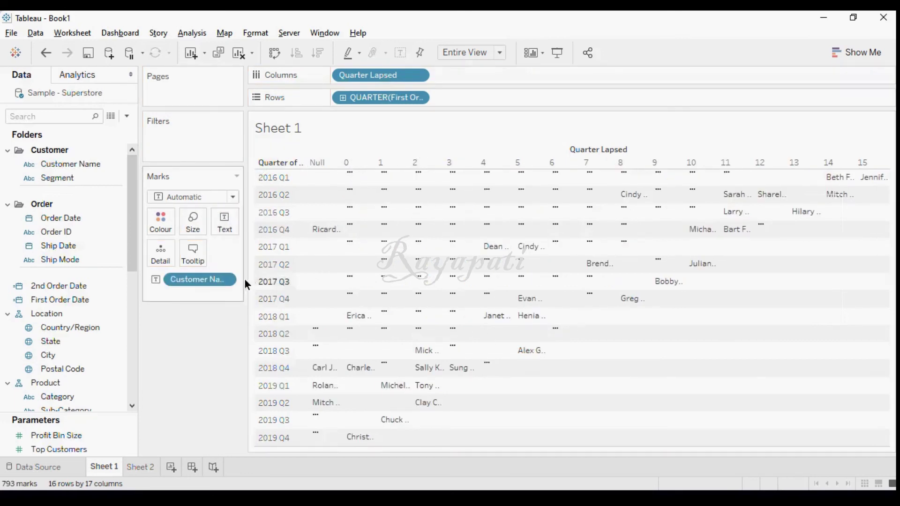
{"action": "left_click", "coordinate": [227, 279]}
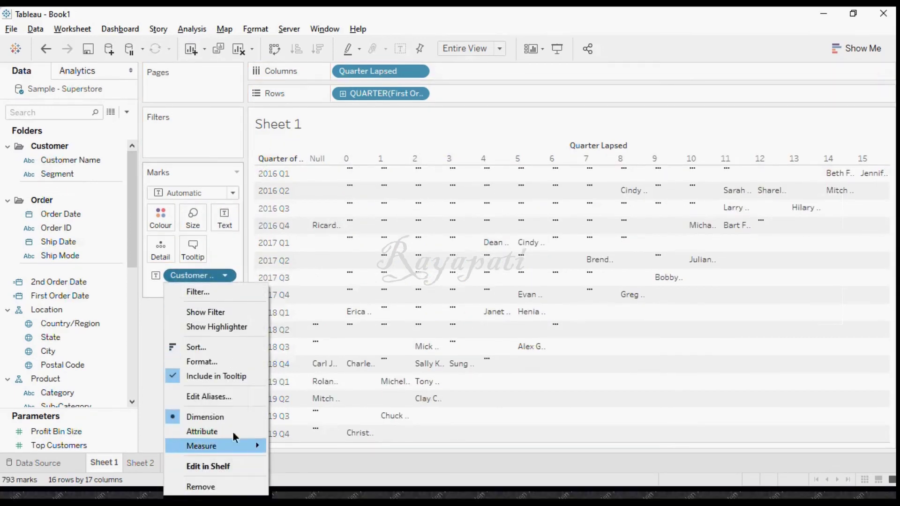
{"action": "mouse_move", "coordinate": [232, 450]}
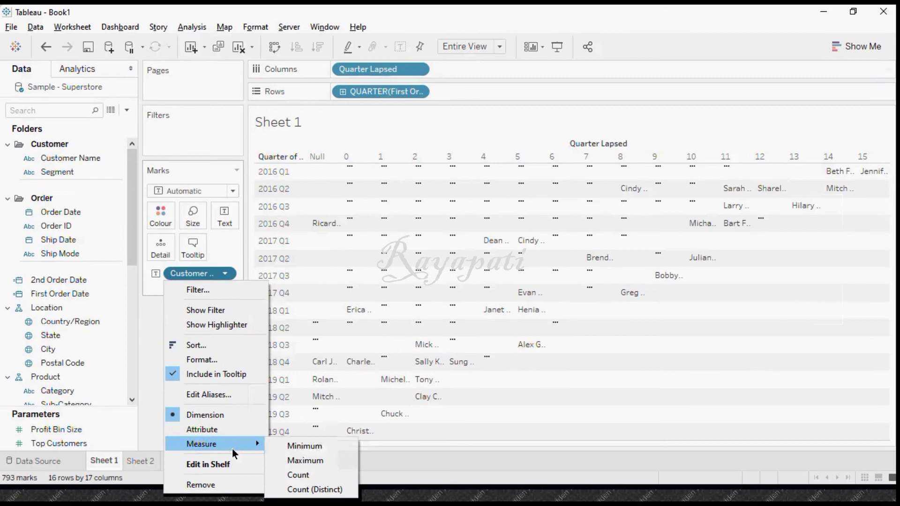
{"action": "left_click", "coordinate": [315, 490]}
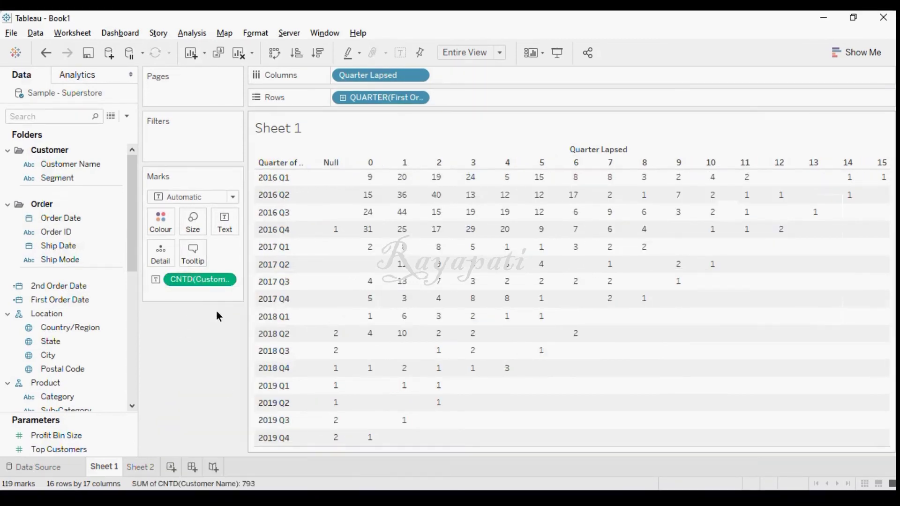
Step: Compare with the reference chart, set the mark type to Square and colour the marks by distinct count of Customer Name
{"action": "mouse_move", "coordinate": [354, 203]}
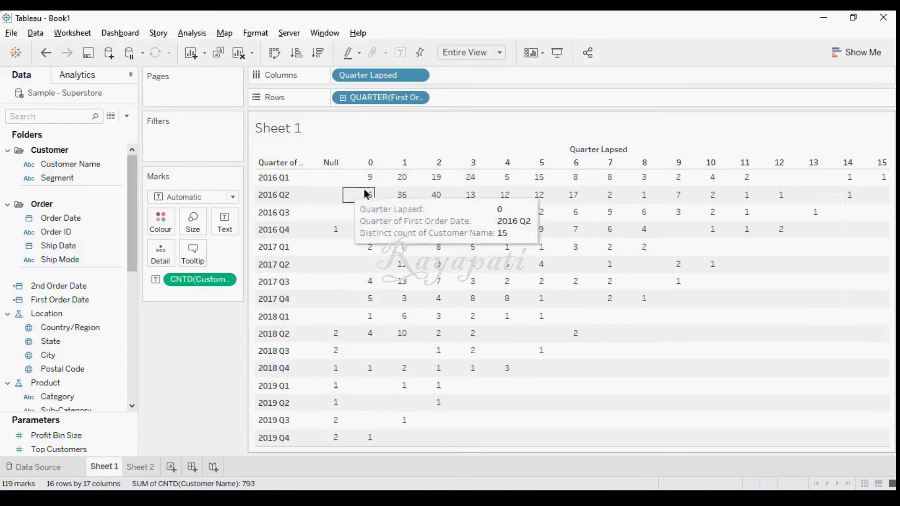
{"action": "key", "text": "alt+Tab"}
{"action": "key", "text": "alt+Tab"}
{"action": "left_click", "coordinate": [233, 197]}
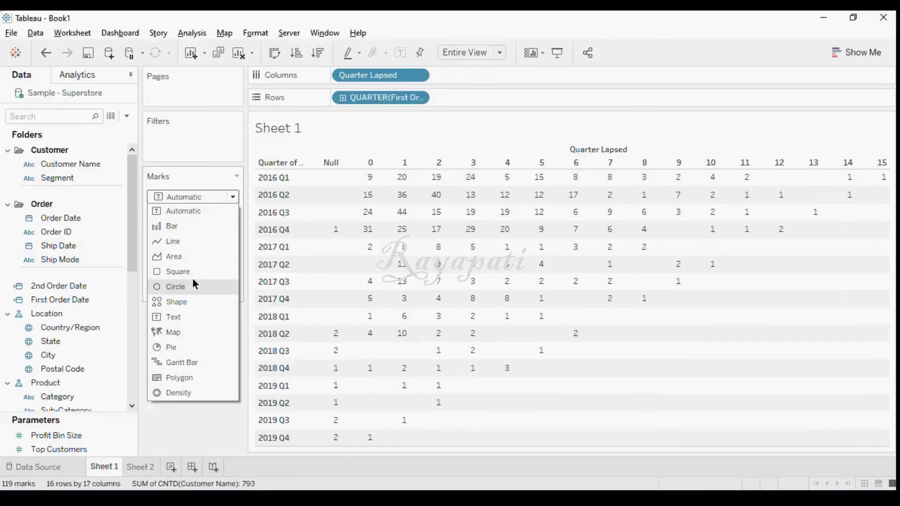
{"action": "left_click", "coordinate": [188, 271]}
{"action": "left_click_drag", "start_coordinate": [201, 282], "coordinate": [166, 223]}
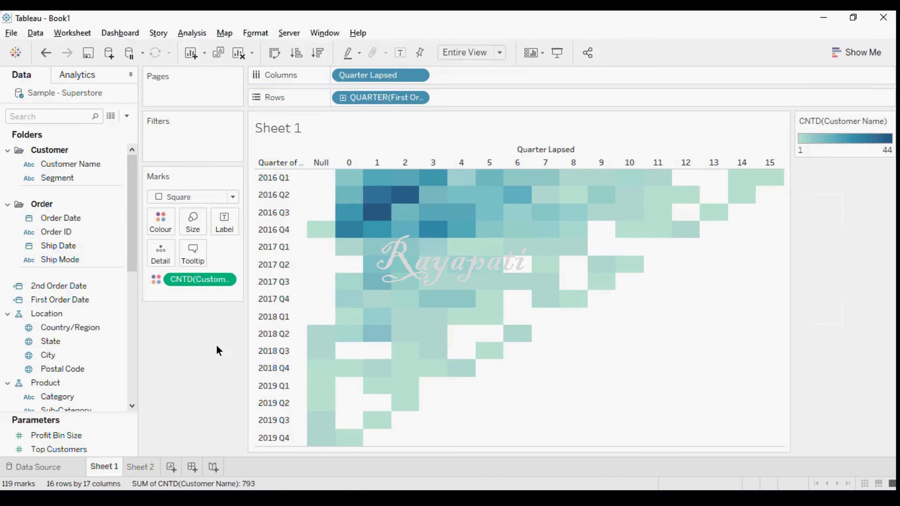
Step: Place Quarter Lapsed on Columns in Sheet 2
{"action": "left_click", "coordinate": [138, 467]}
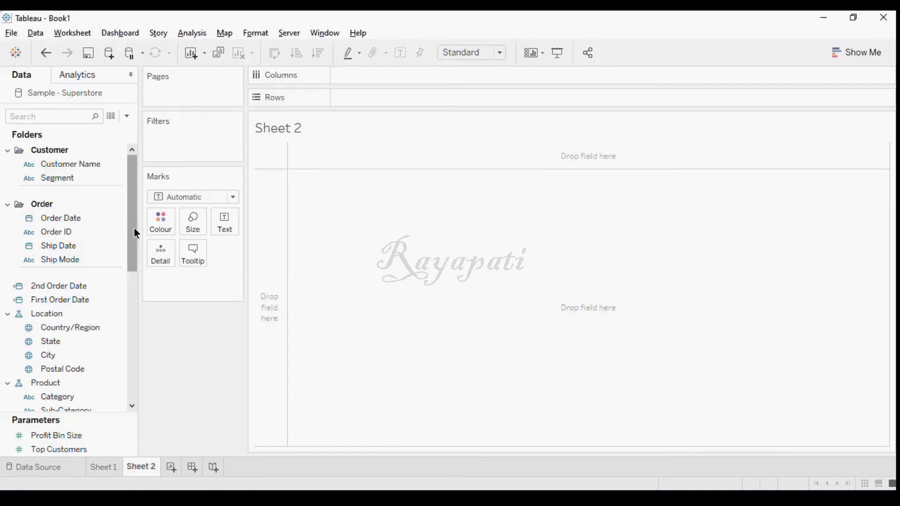
{"action": "left_click_drag", "start_coordinate": [134, 234], "coordinate": [131, 301]}
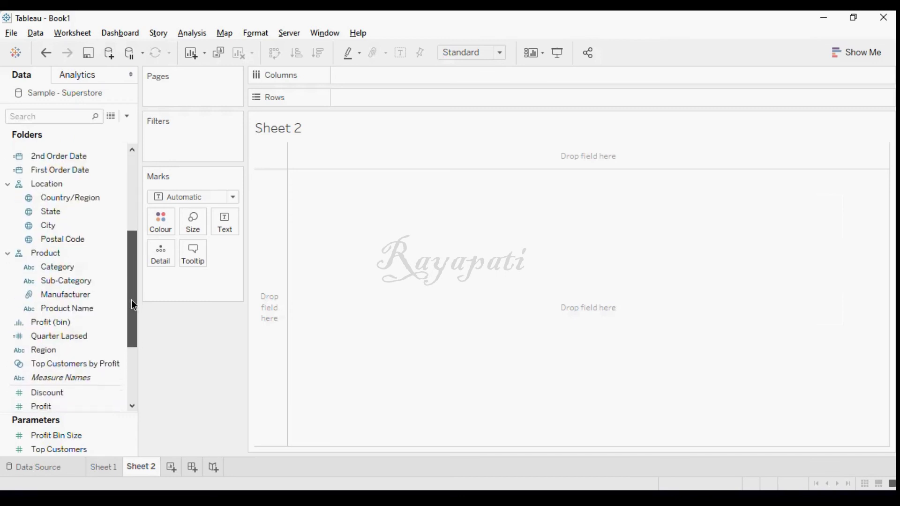
{"action": "left_click_drag", "start_coordinate": [70, 341], "coordinate": [406, 70]}
{"action": "left_click", "coordinate": [418, 75]}
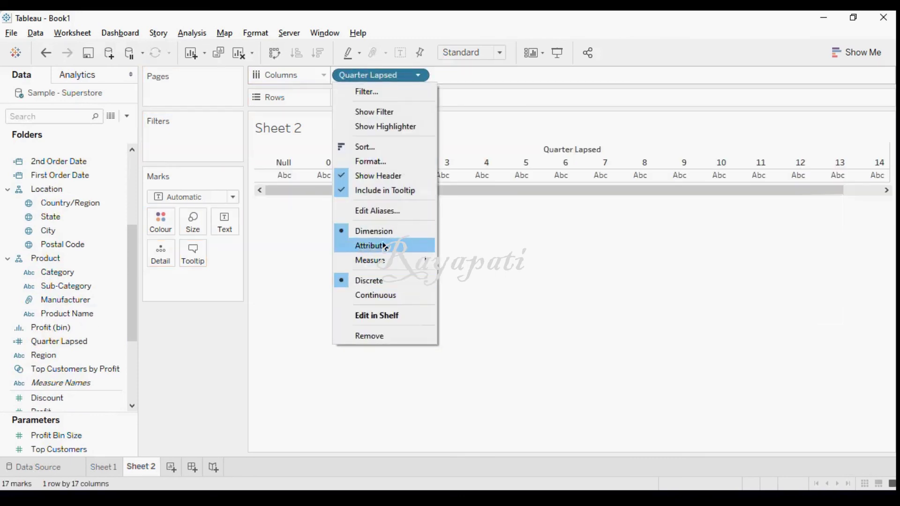
{"action": "left_click", "coordinate": [231, 364]}
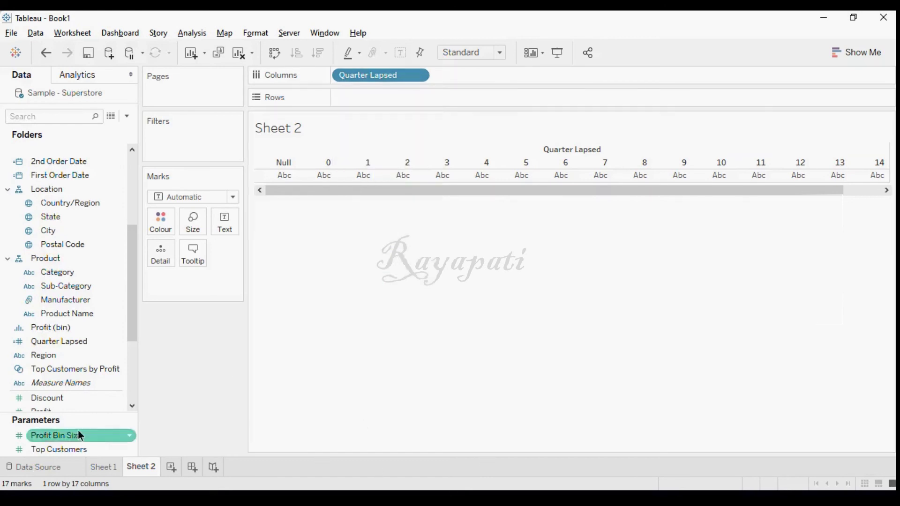
Step: Return to Sheet 1 and add Customer Name to Detail to split the marks by customer
{"action": "left_click", "coordinate": [96, 466]}
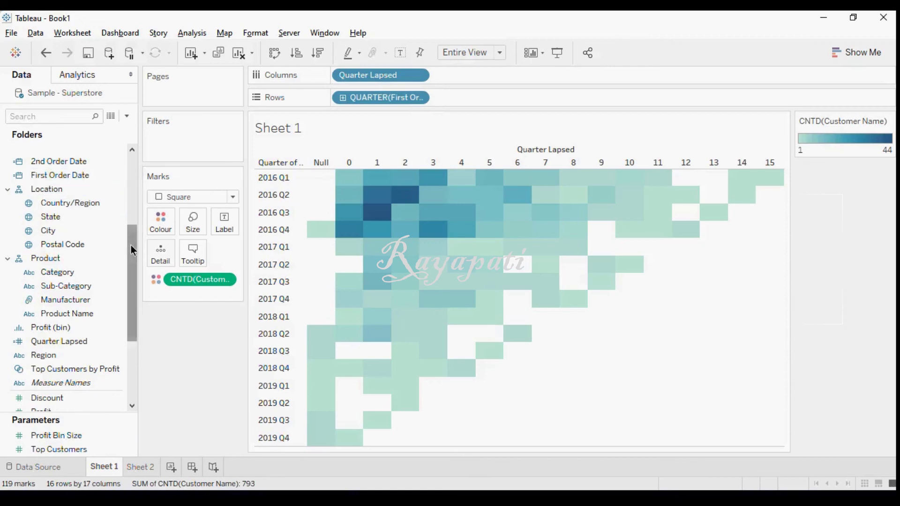
{"action": "left_click_drag", "start_coordinate": [133, 244], "coordinate": [138, 129]}
{"action": "left_click_drag", "start_coordinate": [76, 168], "coordinate": [159, 257]}
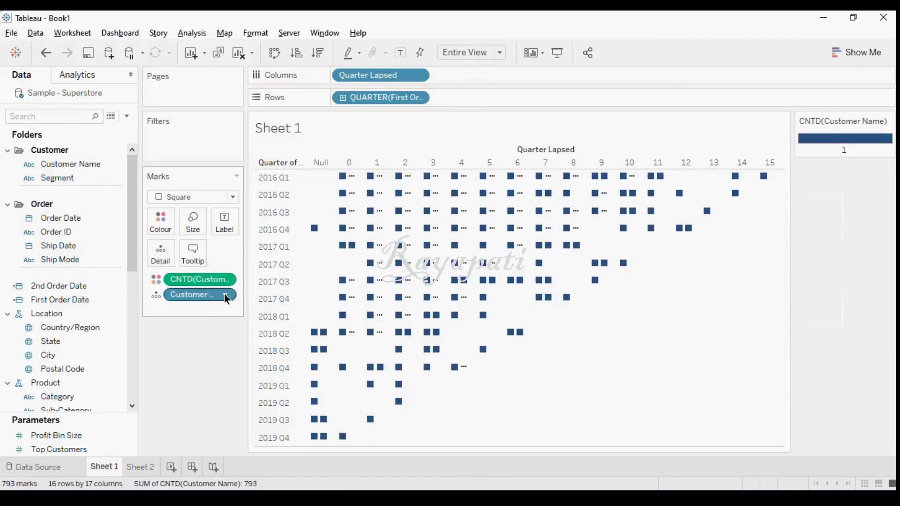
{"action": "left_click", "coordinate": [226, 296]}
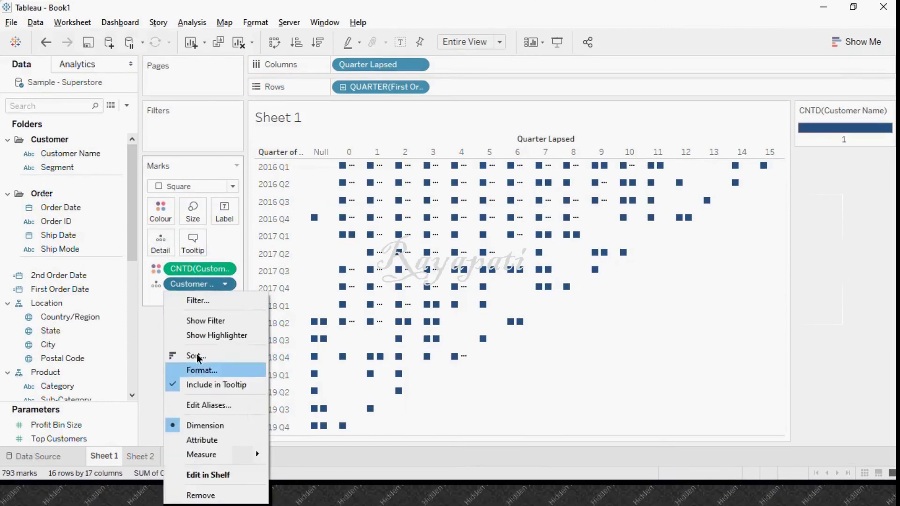
{"action": "left_click", "coordinate": [148, 370]}
{"action": "mouse_move", "coordinate": [320, 232]}
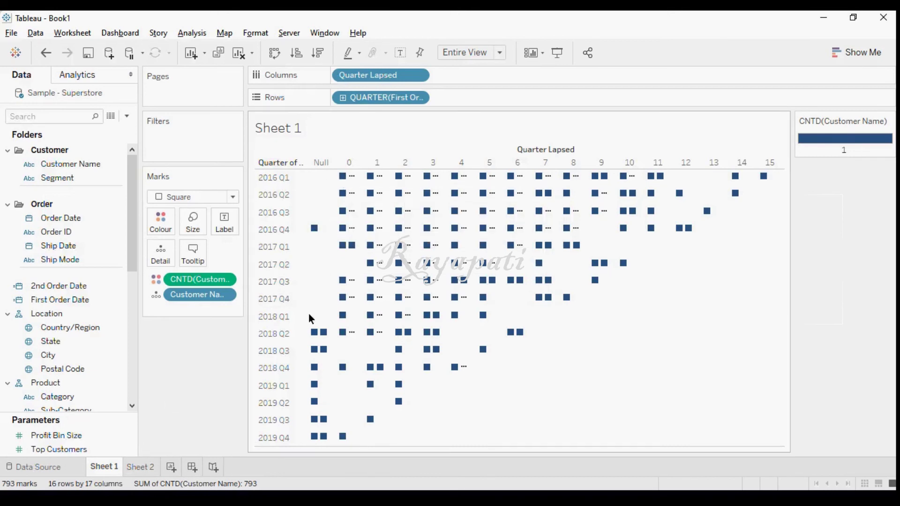
Step: Create a new worksheet and place Customer Name on Rows
{"action": "left_click", "coordinate": [148, 465]}
{"action": "left_click", "coordinate": [171, 468]}
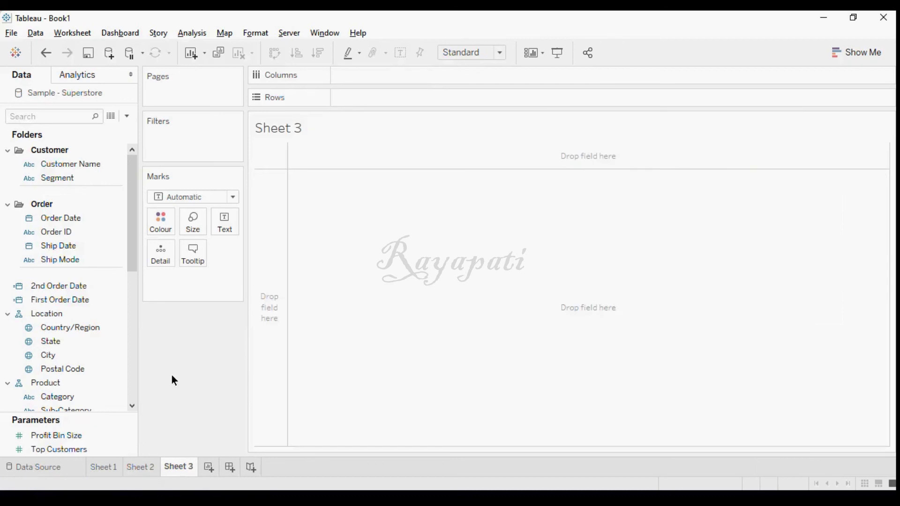
{"action": "left_click_drag", "start_coordinate": [52, 165], "coordinate": [367, 98]}
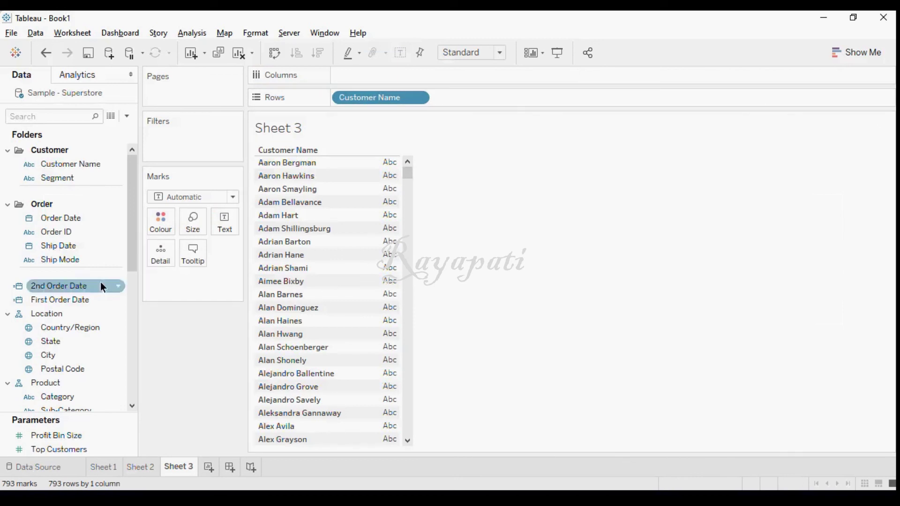
Step: Add First Order Date as a discrete exact date and place it after Customer Name on Rows
{"action": "left_click_drag", "start_coordinate": [84, 299], "coordinate": [408, 75]}
{"action": "left_click", "coordinate": [418, 77]}
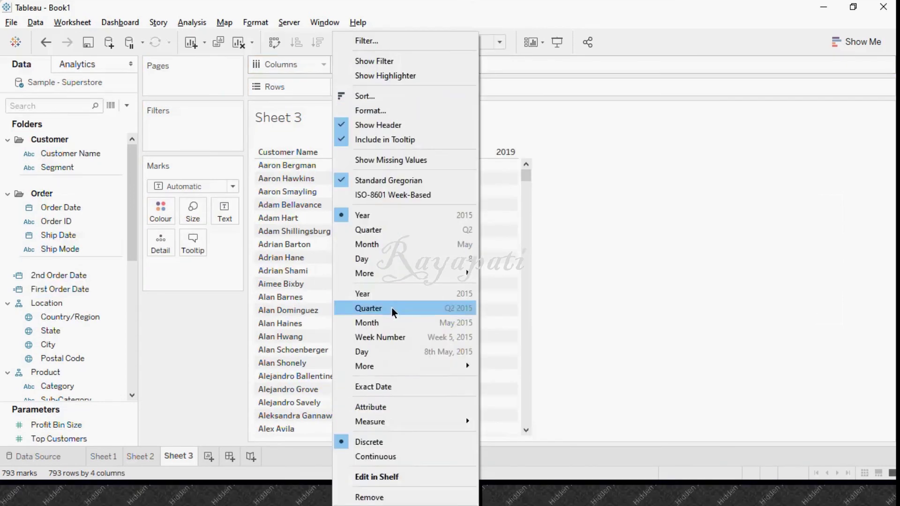
{"action": "left_click", "coordinate": [387, 386]}
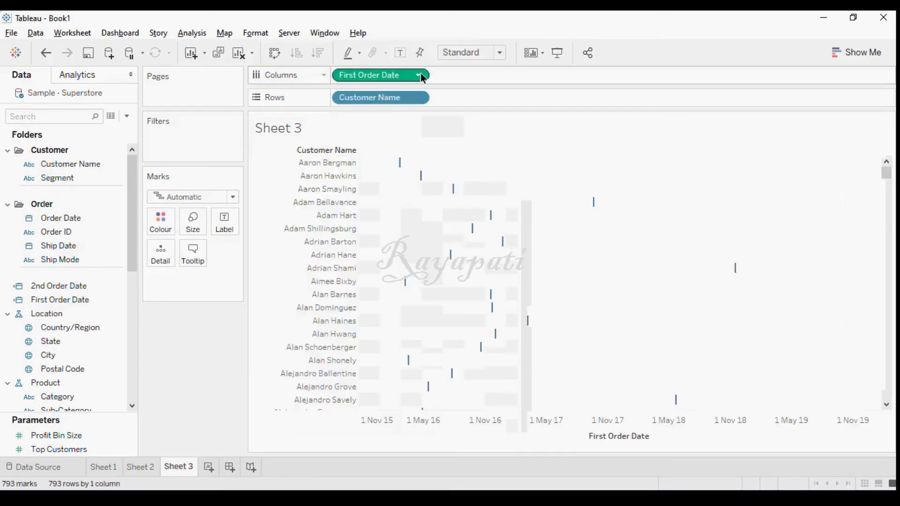
{"action": "left_click", "coordinate": [418, 76]}
{"action": "left_click", "coordinate": [369, 451]}
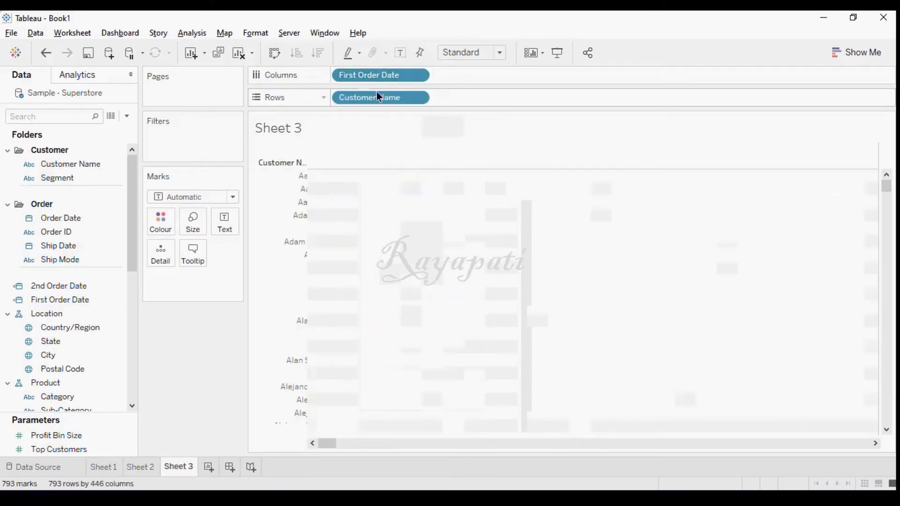
{"action": "left_click_drag", "start_coordinate": [373, 74], "coordinate": [307, 149]}
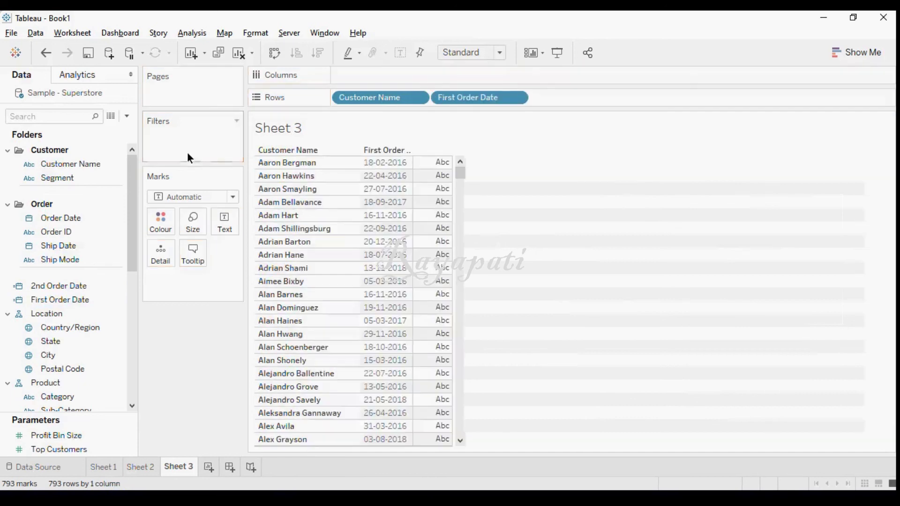
Step: Add 2nd Order Date as a discrete exact date and place it after First Order Date on Rows
{"action": "left_click_drag", "start_coordinate": [59, 288], "coordinate": [367, 75]}
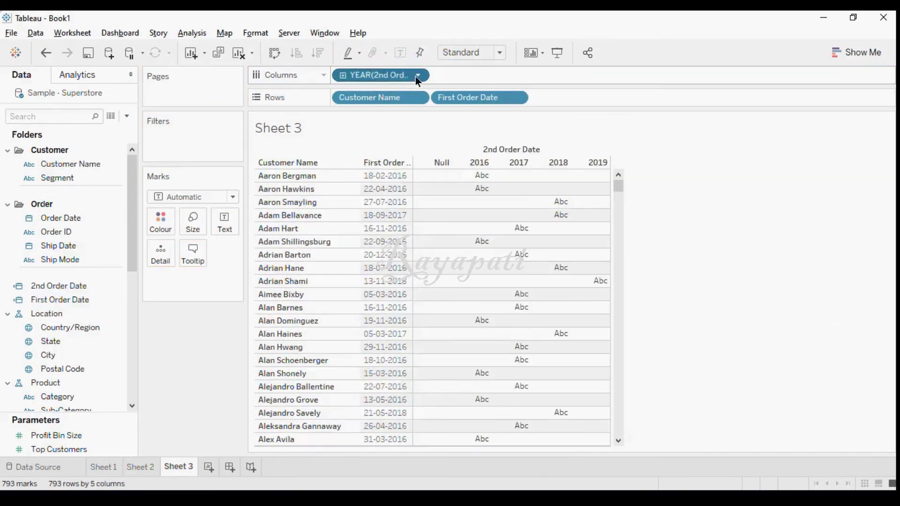
{"action": "left_click", "coordinate": [418, 77]}
{"action": "key", "text": "Escape"}
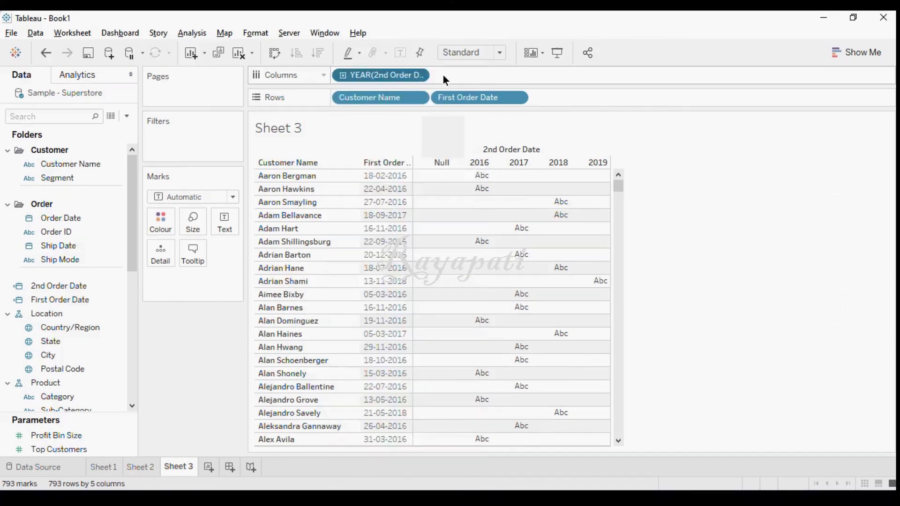
{"action": "left_click", "coordinate": [422, 75]}
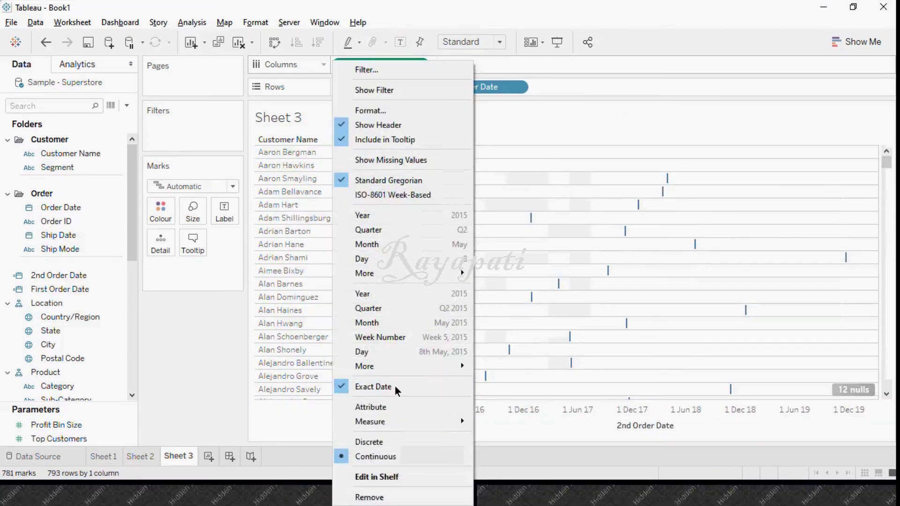
{"action": "left_click", "coordinate": [379, 441]}
{"action": "mouse_move", "coordinate": [373, 76]}
{"action": "left_mouse_down"}
{"action": "mouse_move", "coordinate": [578, 85]}
{"action": "mouse_move", "coordinate": [586, 95]}
{"action": "left_mouse_up"}
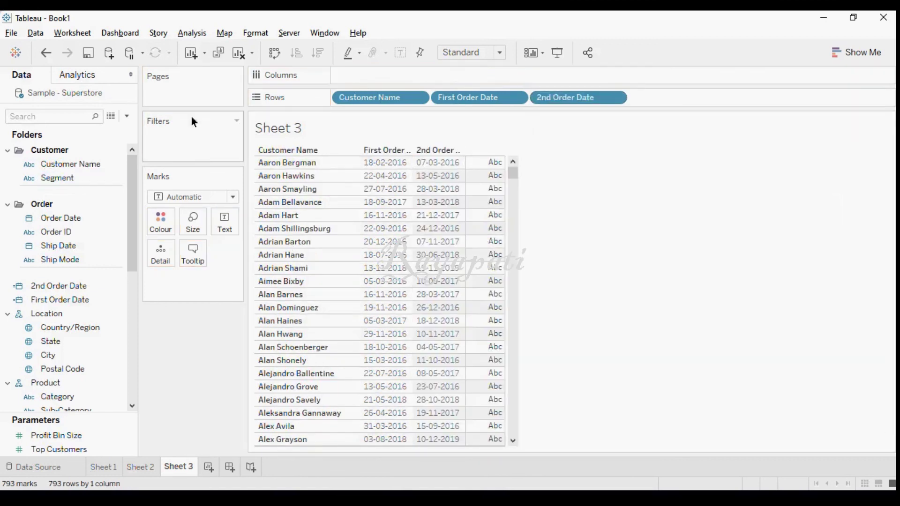
Step: Filter Sheet 3 by 2nd Order Date at the Month / Day / Year level, keeping only Null
{"action": "left_click_drag", "start_coordinate": [58, 286], "coordinate": [173, 140]}
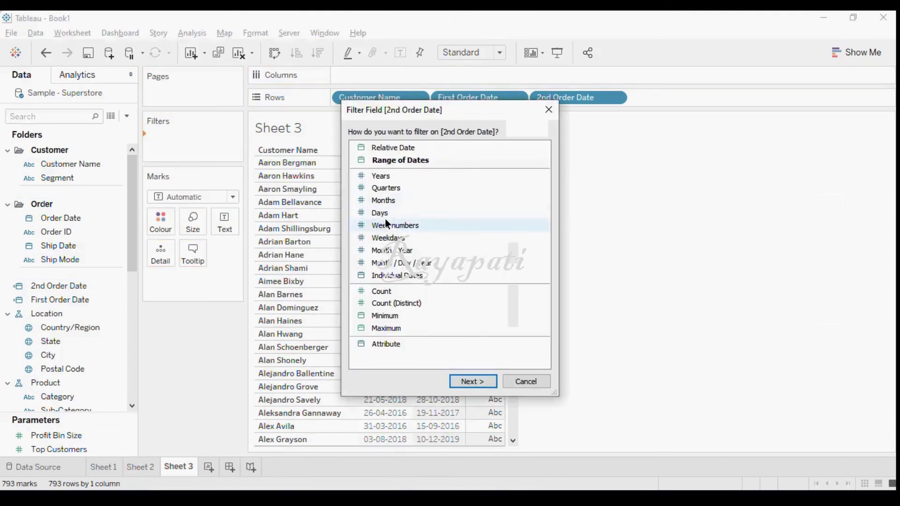
{"action": "left_click", "coordinate": [400, 265]}
{"action": "left_click", "coordinate": [481, 382]}
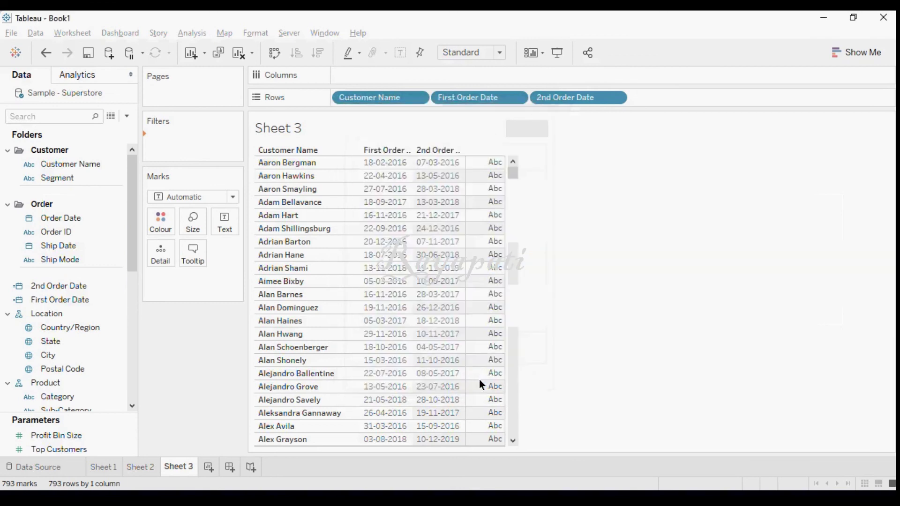
{"action": "left_click", "coordinate": [330, 153]}
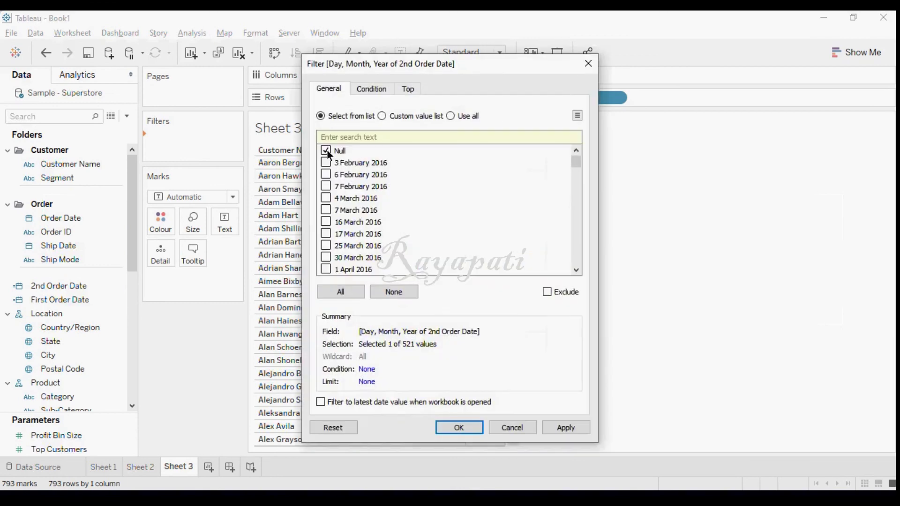
{"action": "left_click", "coordinate": [570, 423]}
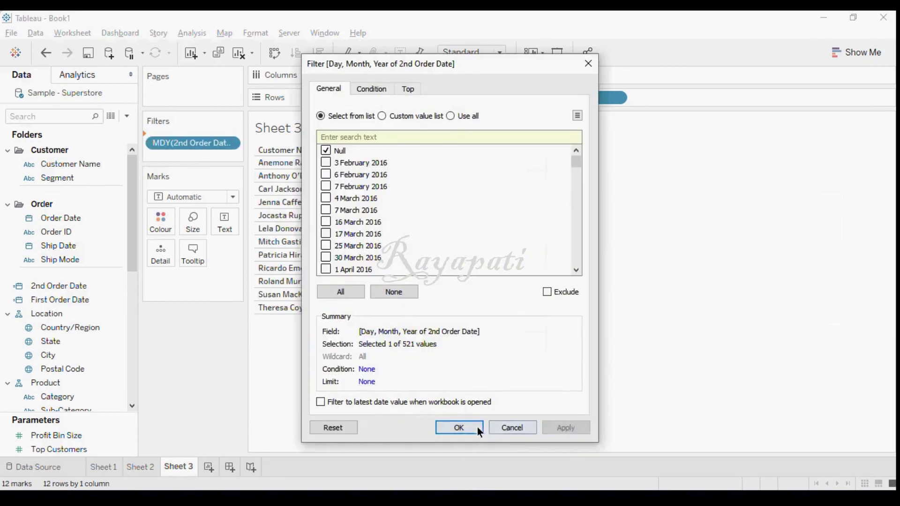
{"action": "left_click", "coordinate": [469, 427]}
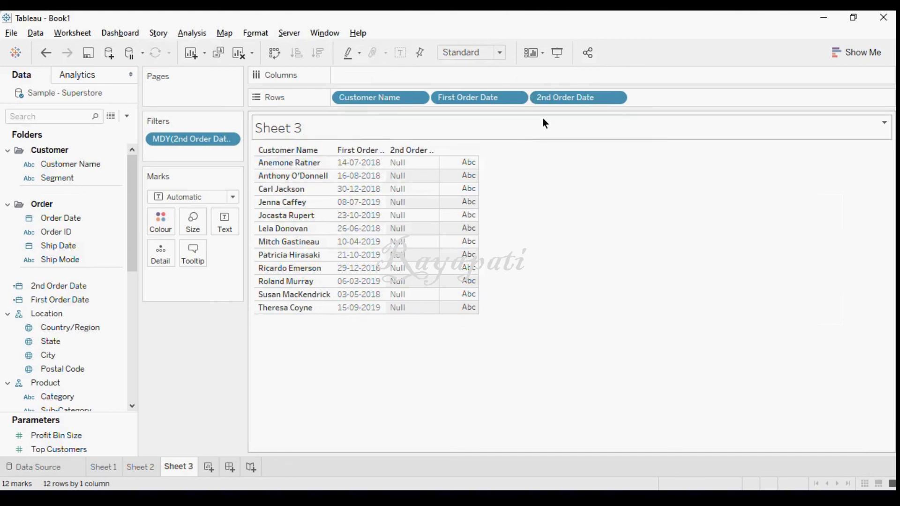
Step: Remove the 2nd Order Date filter and look through the full customer list for null second order dates
{"action": "left_click_drag", "start_coordinate": [192, 140], "coordinate": [189, 365]}
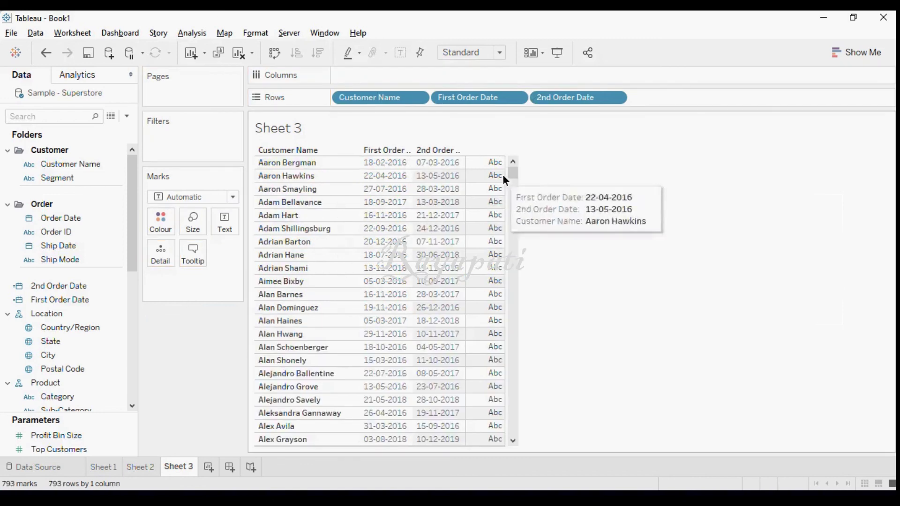
{"action": "left_click_drag", "start_coordinate": [511, 175], "coordinate": [513, 183]}
{"action": "scroll", "coordinate": [335, 393], "scroll_direction": "down", "scroll_amount": 2}
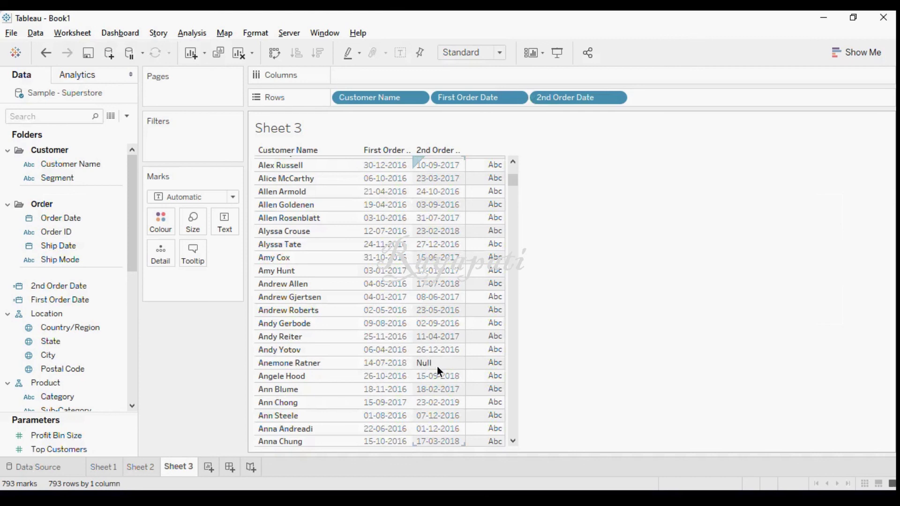
Step: Check the Null Quarter Lapsed marks on Sheet 1 against the customers with null second order dates on Sheet 3
{"action": "left_click", "coordinate": [140, 468]}
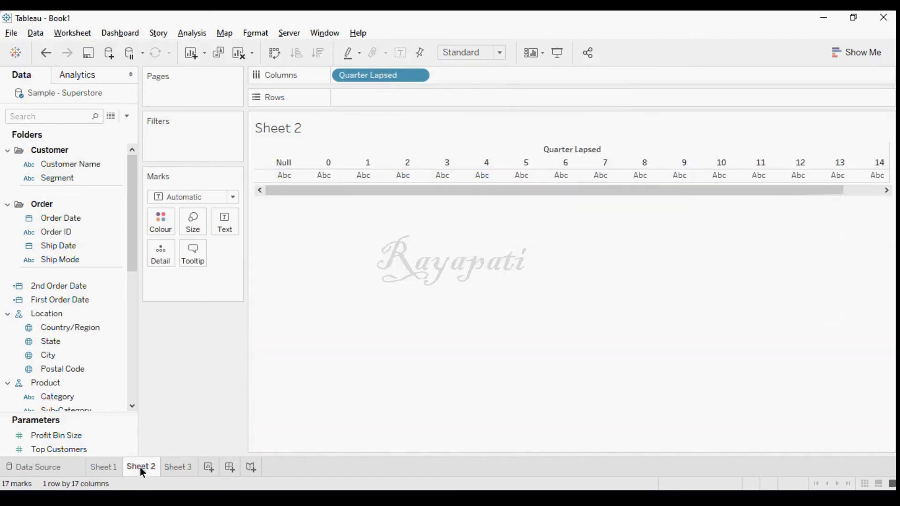
{"action": "left_click", "coordinate": [112, 465]}
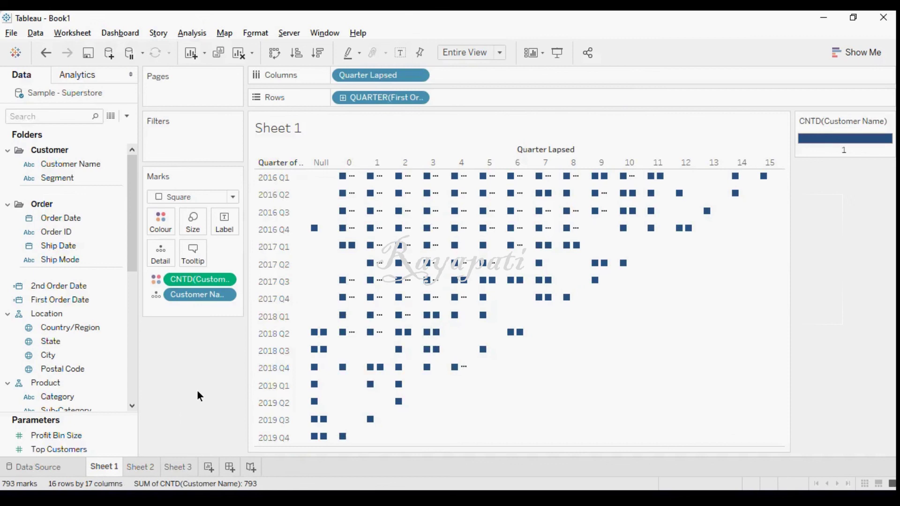
{"action": "mouse_move", "coordinate": [315, 334]}
{"action": "left_click", "coordinate": [179, 466]}
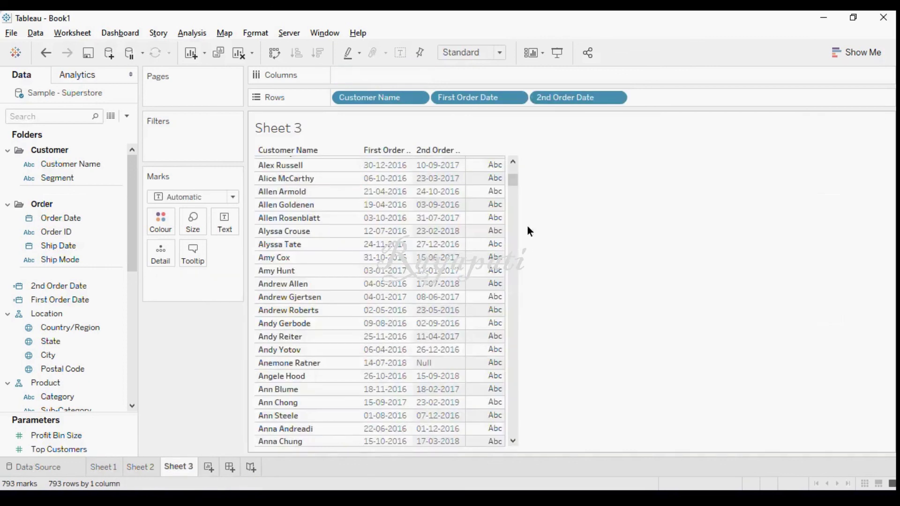
{"action": "left_click_drag", "start_coordinate": [517, 187], "coordinate": [520, 332]}
{"action": "mouse_move", "coordinate": [501, 162]}
{"action": "left_click", "coordinate": [512, 162]}
{"action": "left_click", "coordinate": [512, 162]}
{"action": "left_click", "coordinate": [512, 162]}
{"action": "left_click", "coordinate": [511, 162]}
{"action": "left_click", "coordinate": [512, 162]}
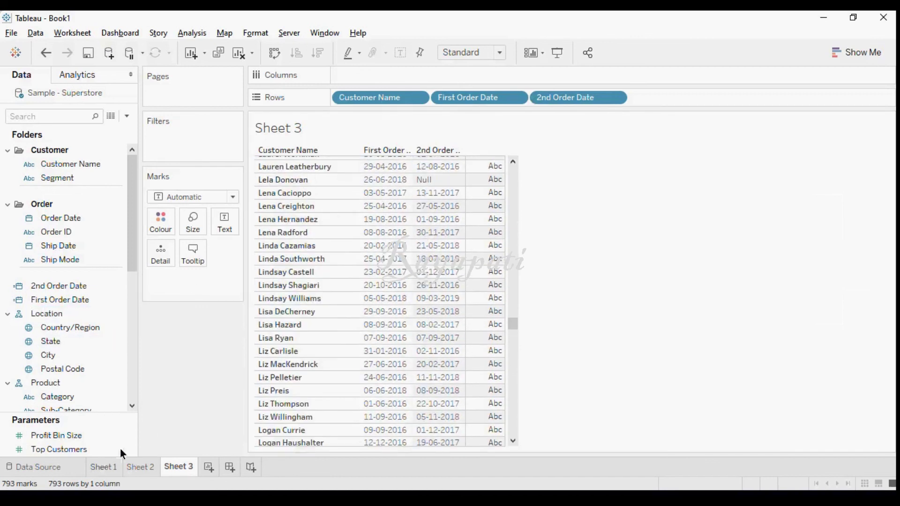
Step: On Sheet 1, remove the distinct customer count from the marks and use Customer Name as the label instead of detail
{"action": "left_click", "coordinate": [104, 467]}
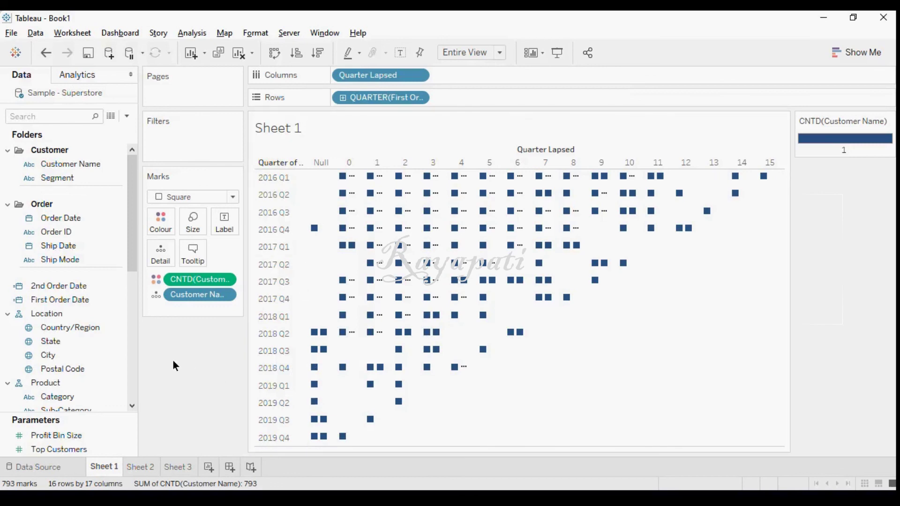
{"action": "left_click_drag", "start_coordinate": [207, 278], "coordinate": [199, 388]}
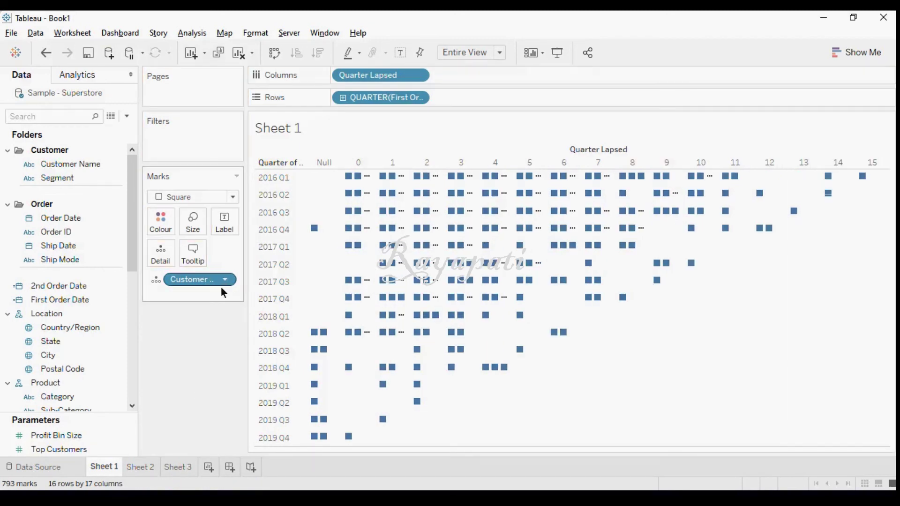
{"action": "left_click_drag", "start_coordinate": [187, 284], "coordinate": [216, 226]}
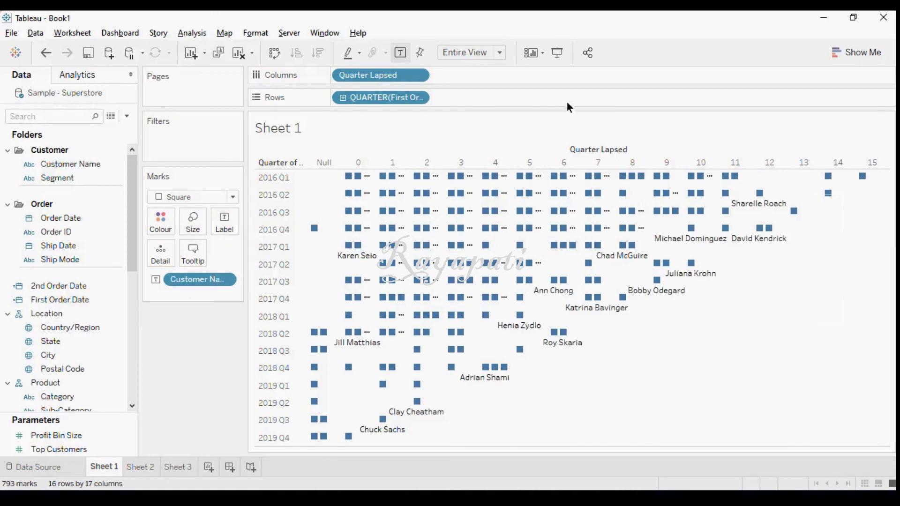
Step: Set the cohort chart's fit to Standard and examine the customer name labels beside the marks
{"action": "left_click", "coordinate": [500, 52]}
{"action": "left_click", "coordinate": [486, 66]}
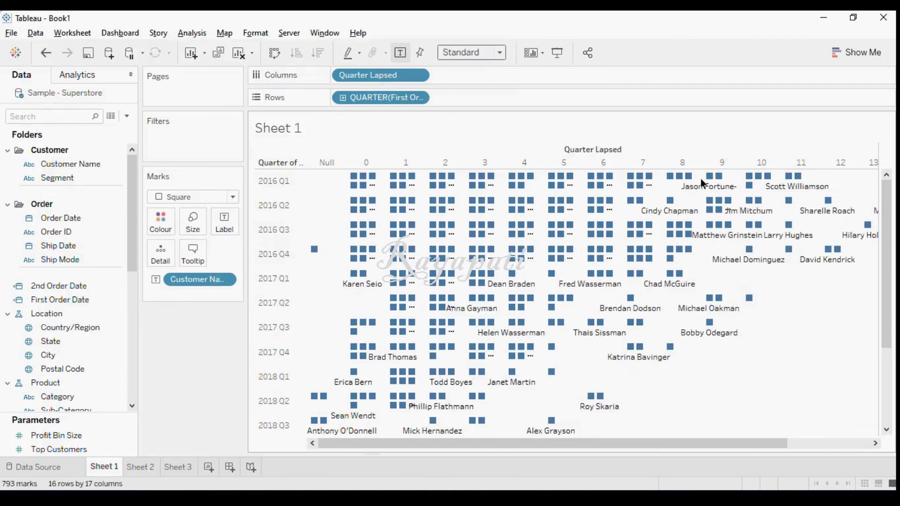
{"action": "mouse_move", "coordinate": [713, 317]}
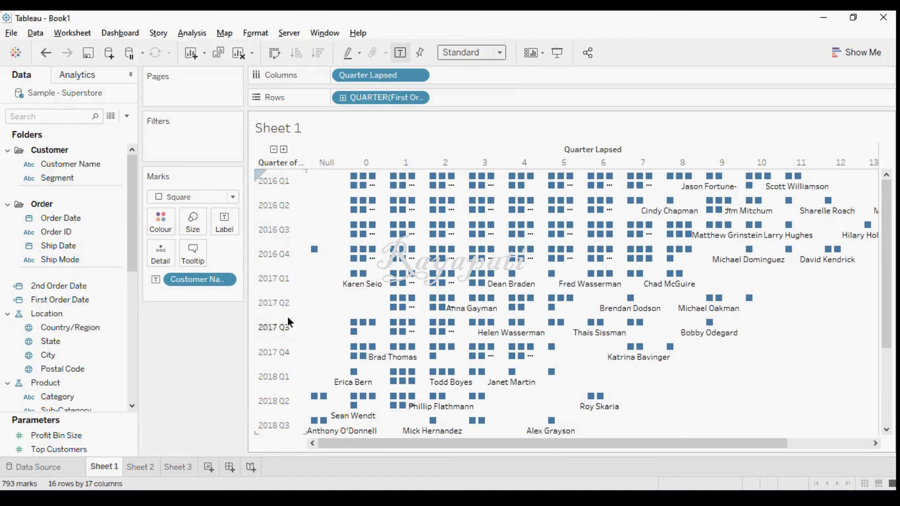